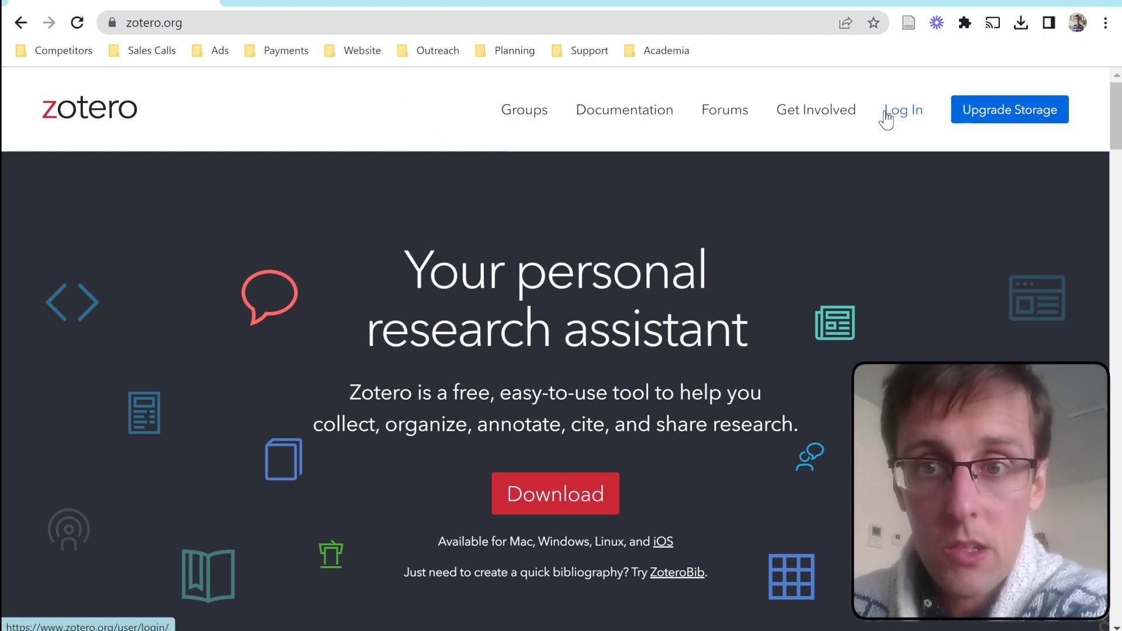
Look over the Zotero home page and open its download page.
scroll(748, 280, "down", 3)
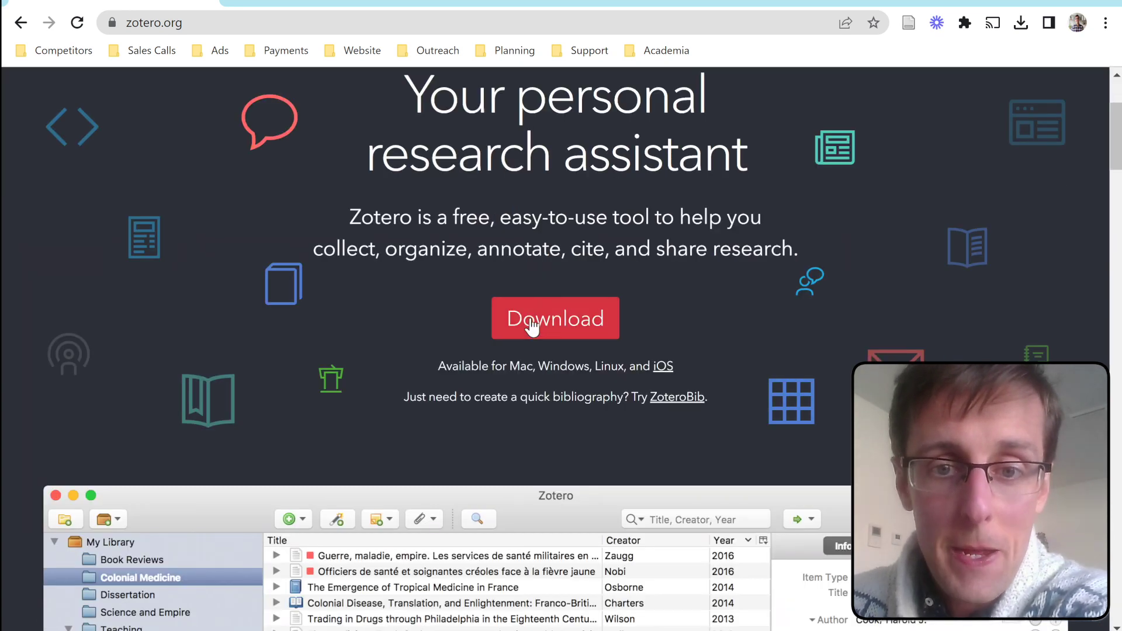
scroll(760, 304, "down", 2)
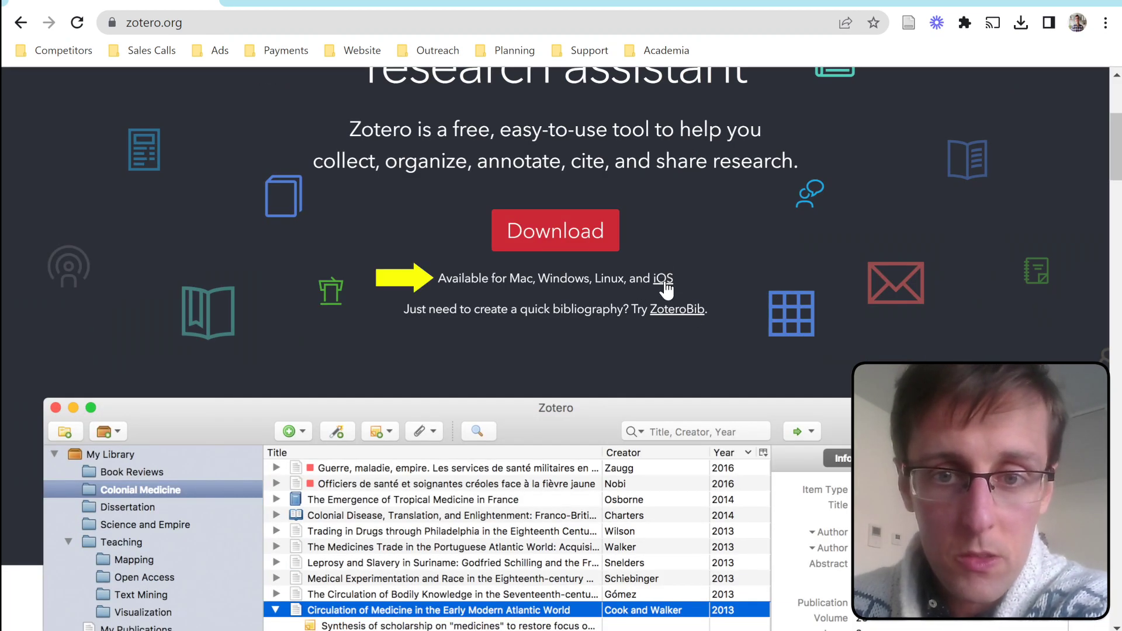
scroll(491, 302, "down", 5)
scroll(538, 281, "up", 5)
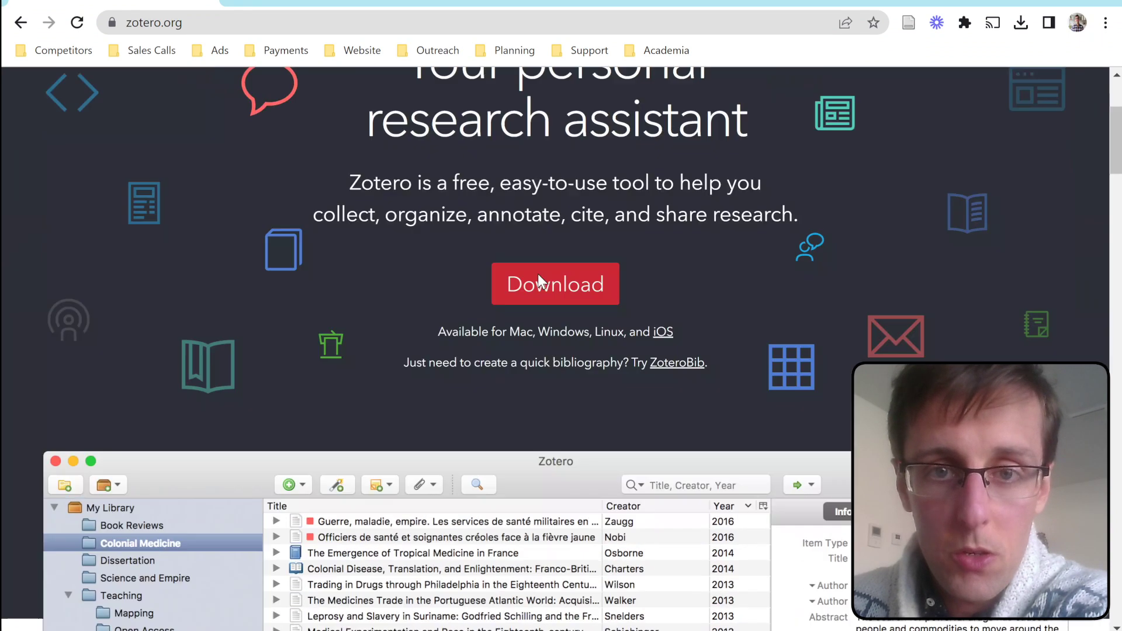
left_click(565, 309)
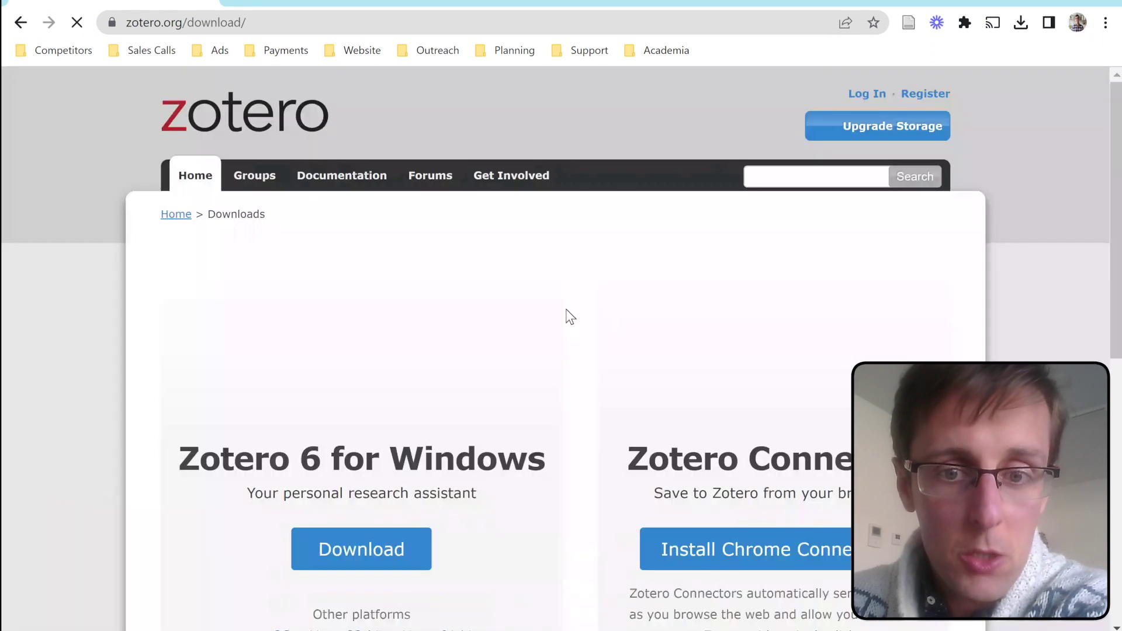
Review the Zotero 6 for Windows, other platform and Zotero Connector download options, highlighting their headings.
scroll(401, 295, "down", 3)
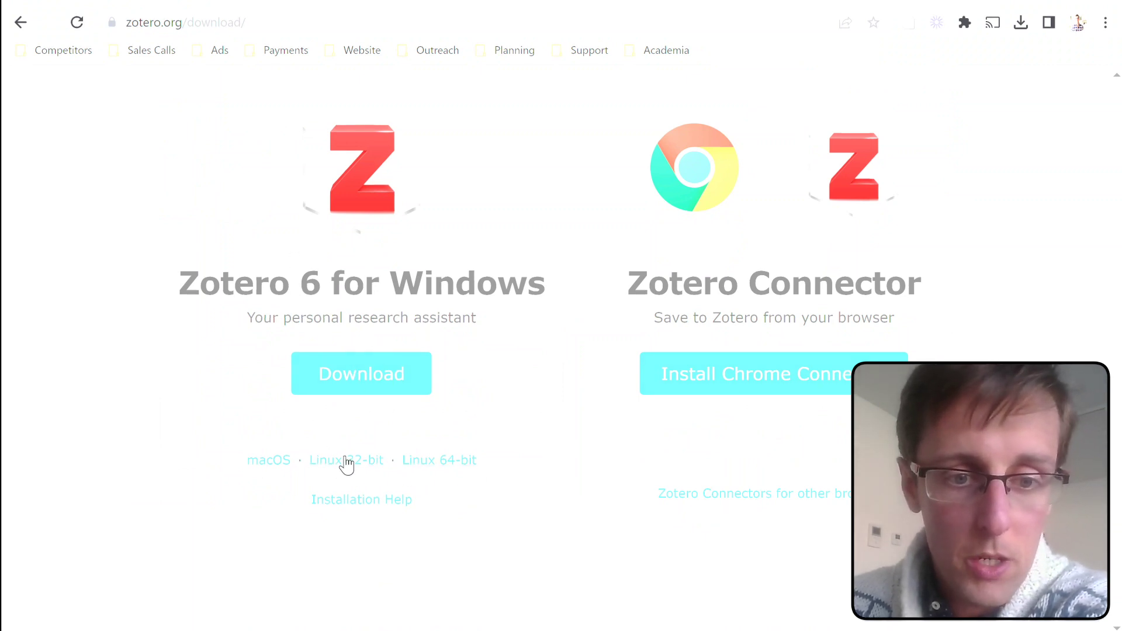
scroll(518, 370, "up", 3)
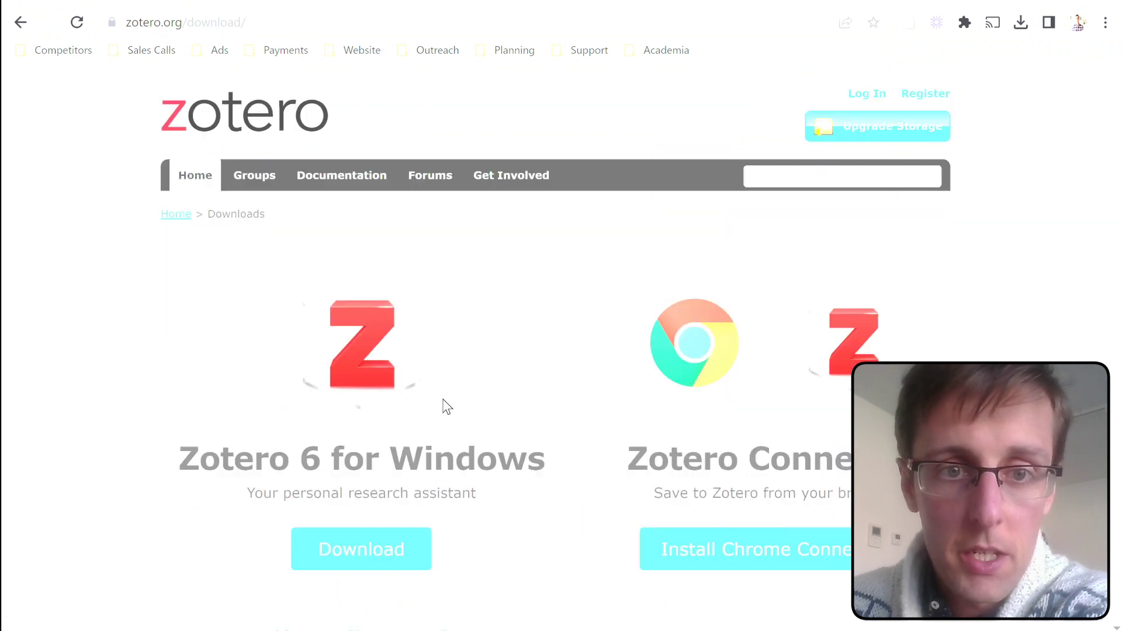
scroll(710, 272, "down", 2)
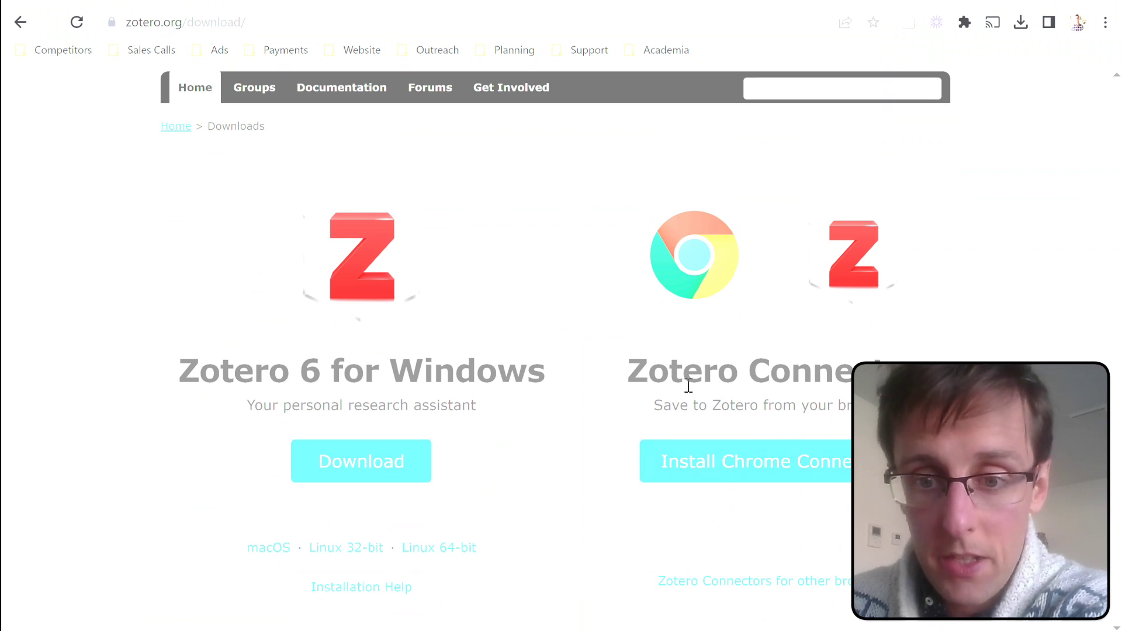
scroll(682, 374, "down", 3)
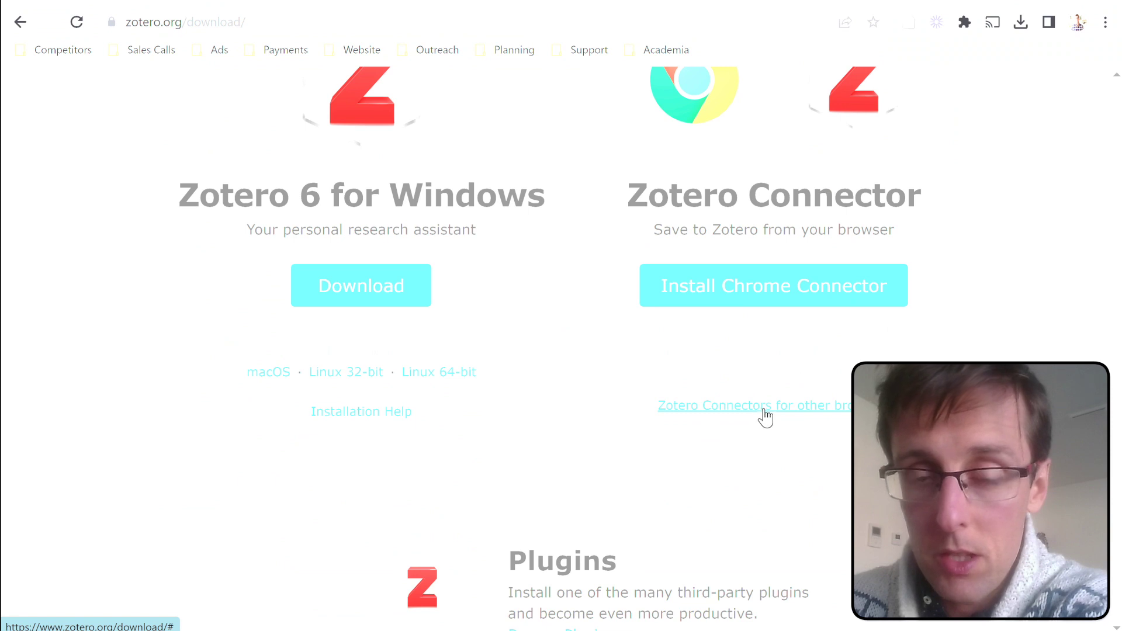
scroll(766, 417, "up", 2)
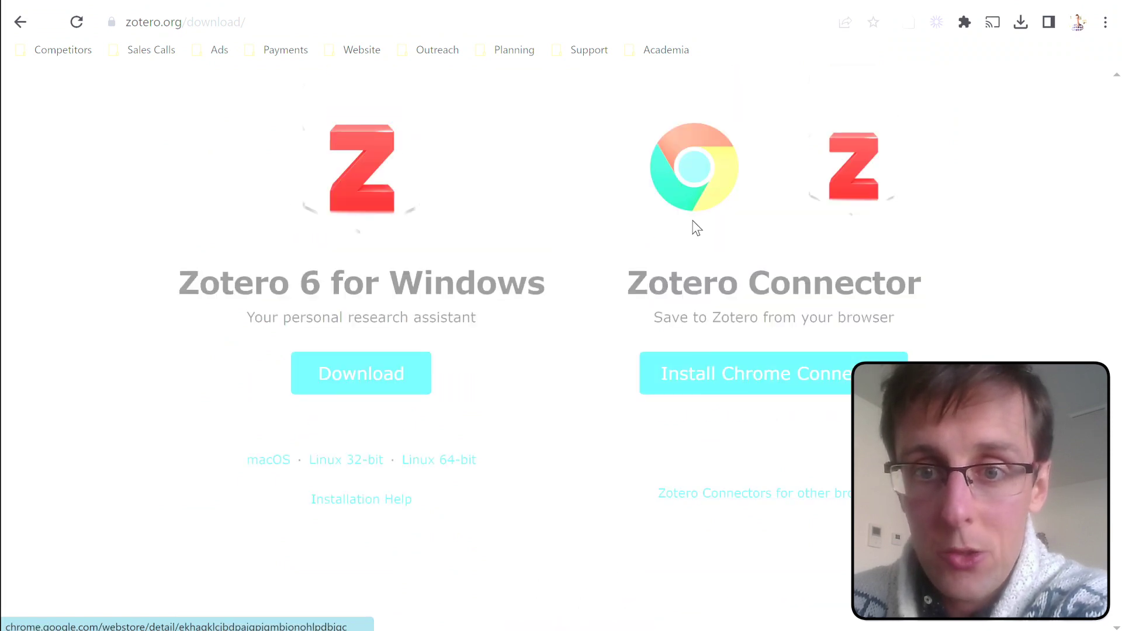
scroll(757, 276, "up", 2)
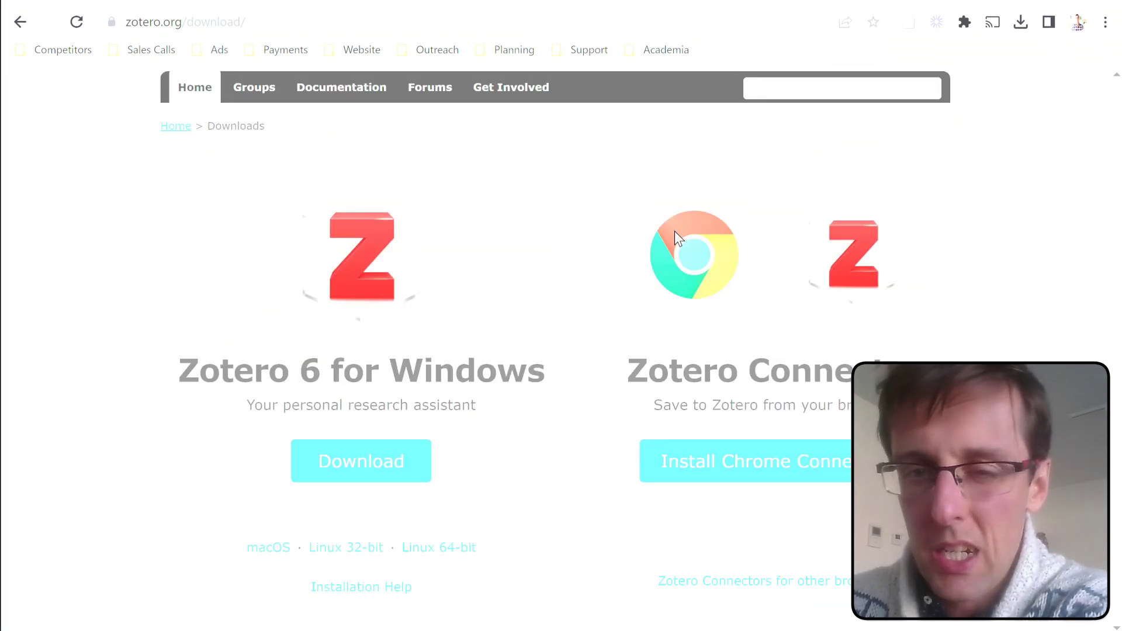
triple_click(694, 369)
left_click(639, 370)
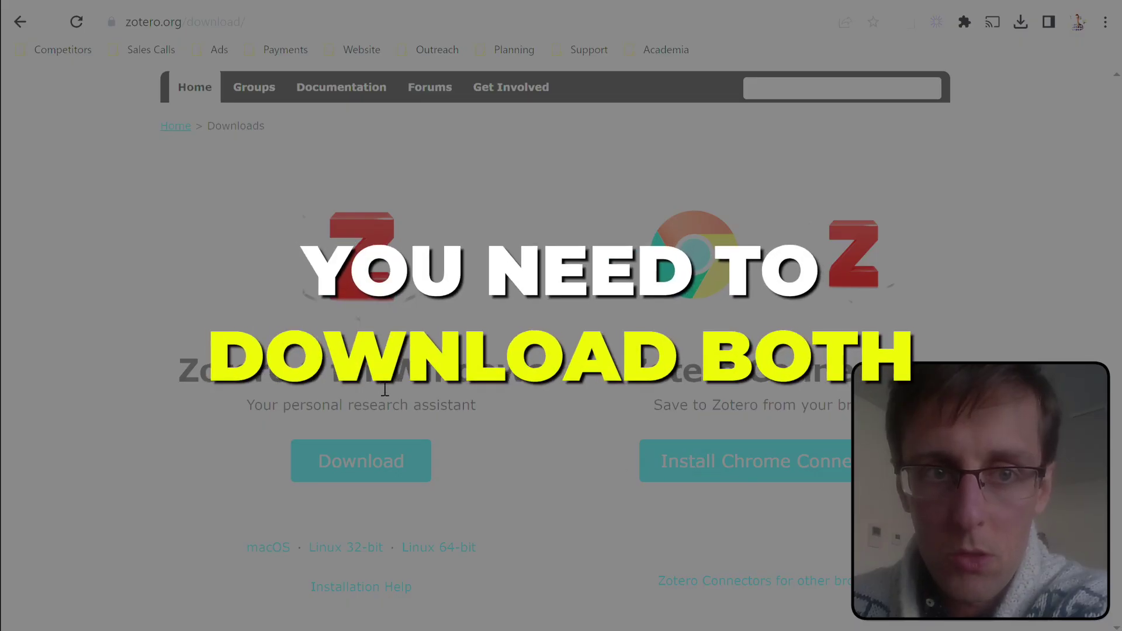
left_click_drag(377, 381, 479, 479)
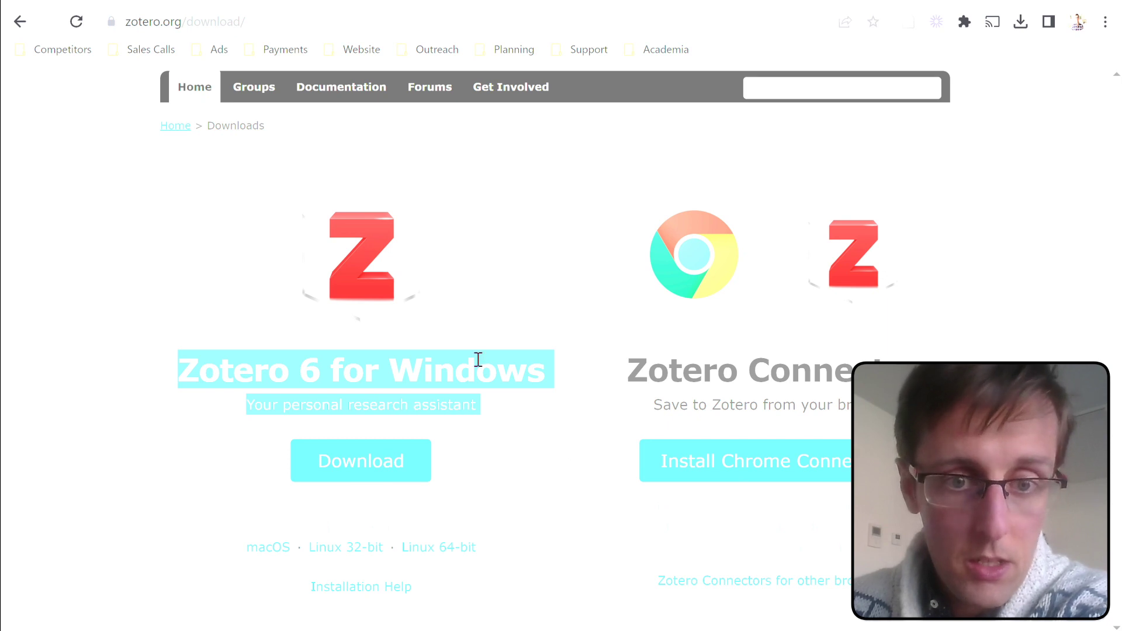
left_click(647, 276)
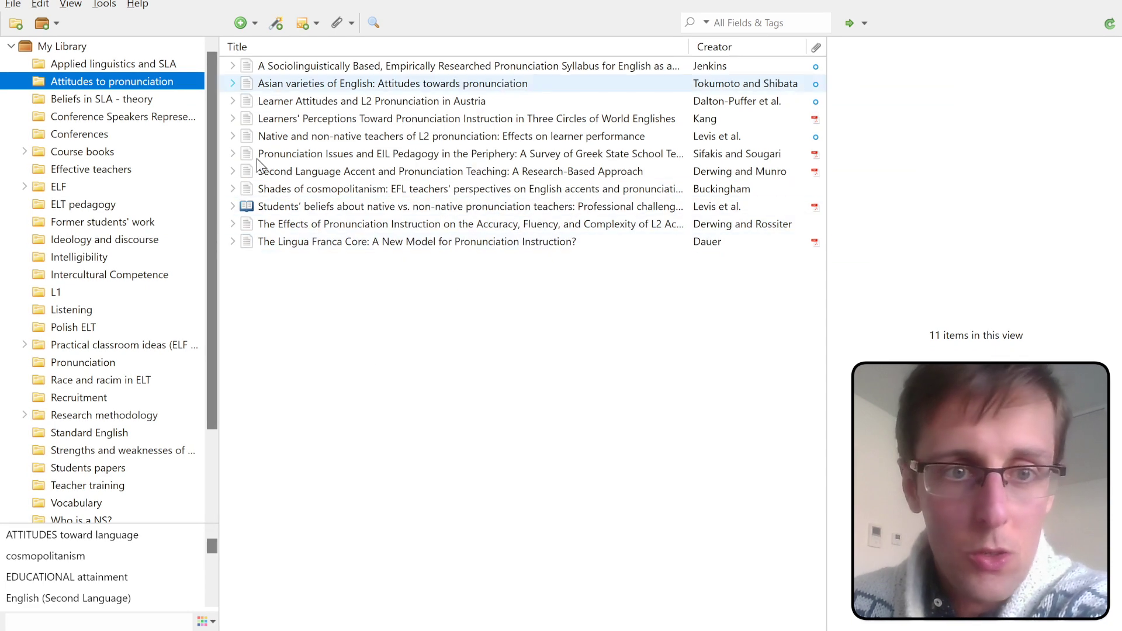
Switch to Zotero and view the details of several articles in the Attitudes to pronunciation collection.
left_click(333, 154)
left_click(350, 170)
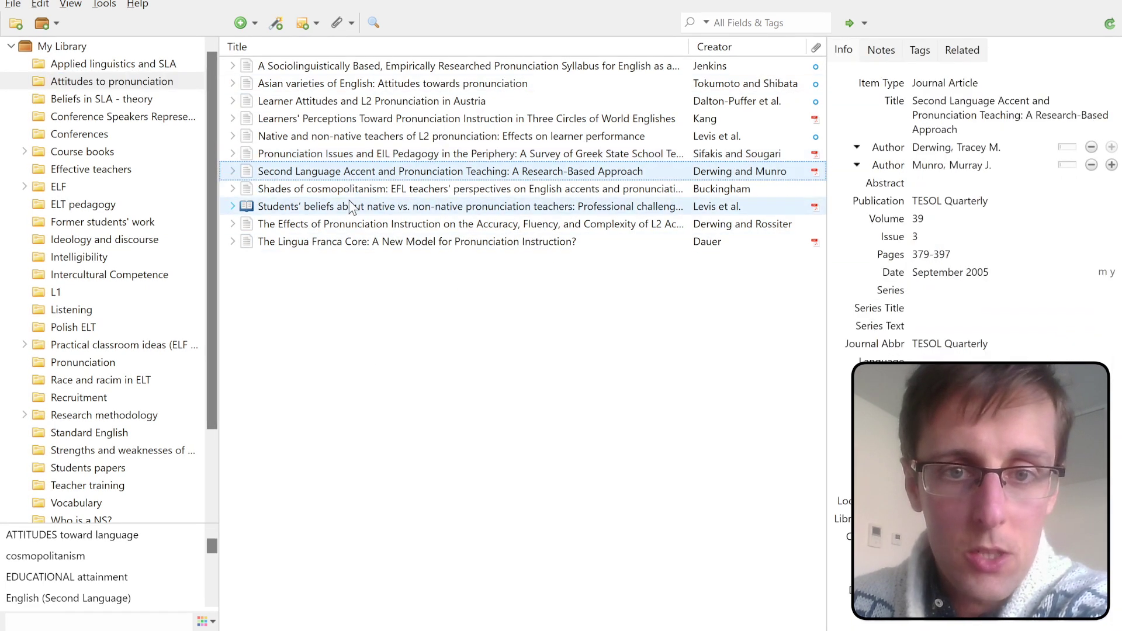
left_click(350, 207)
left_click(333, 154)
left_click(331, 117)
left_click(338, 171)
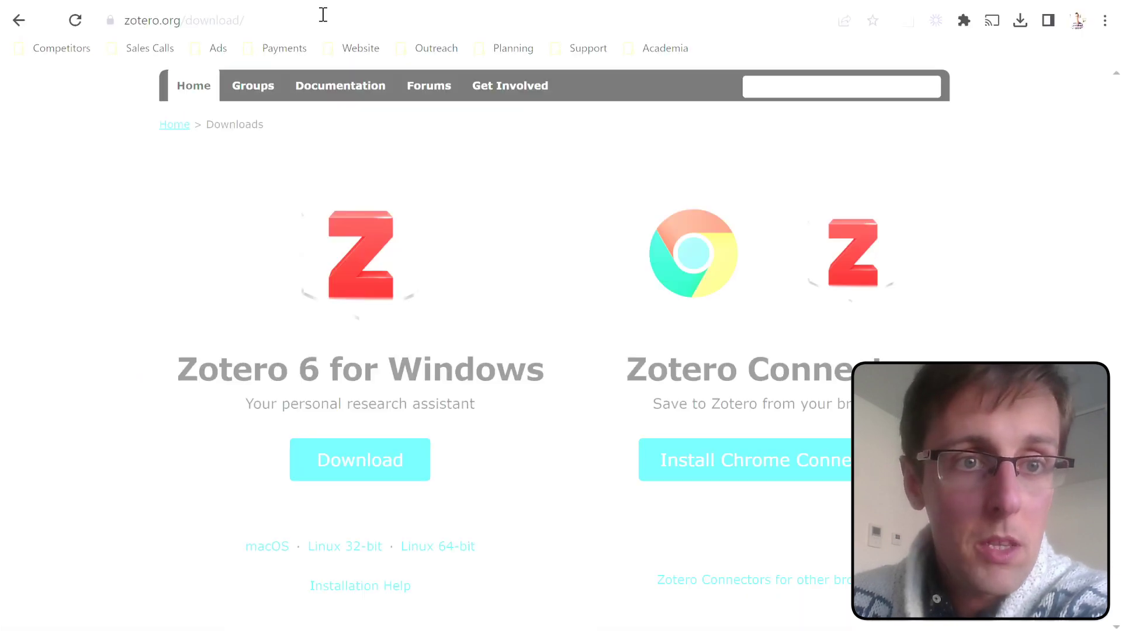
Switch to the browser and open Google Scholar at scholar.google.com.
left_click(324, 15)
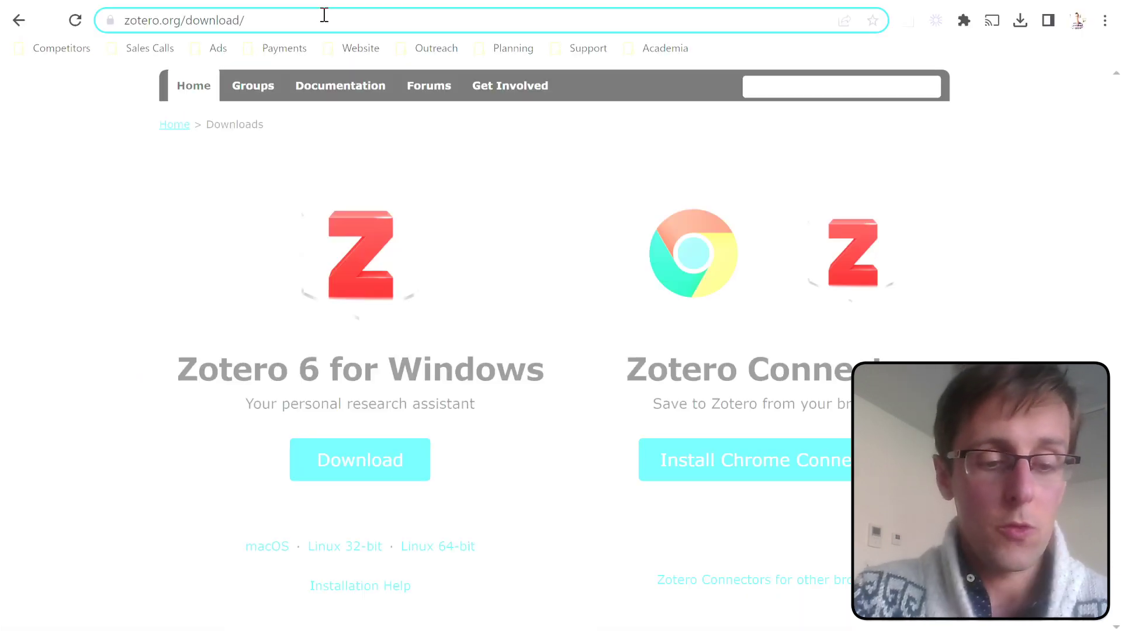
type("scholar.google.com")
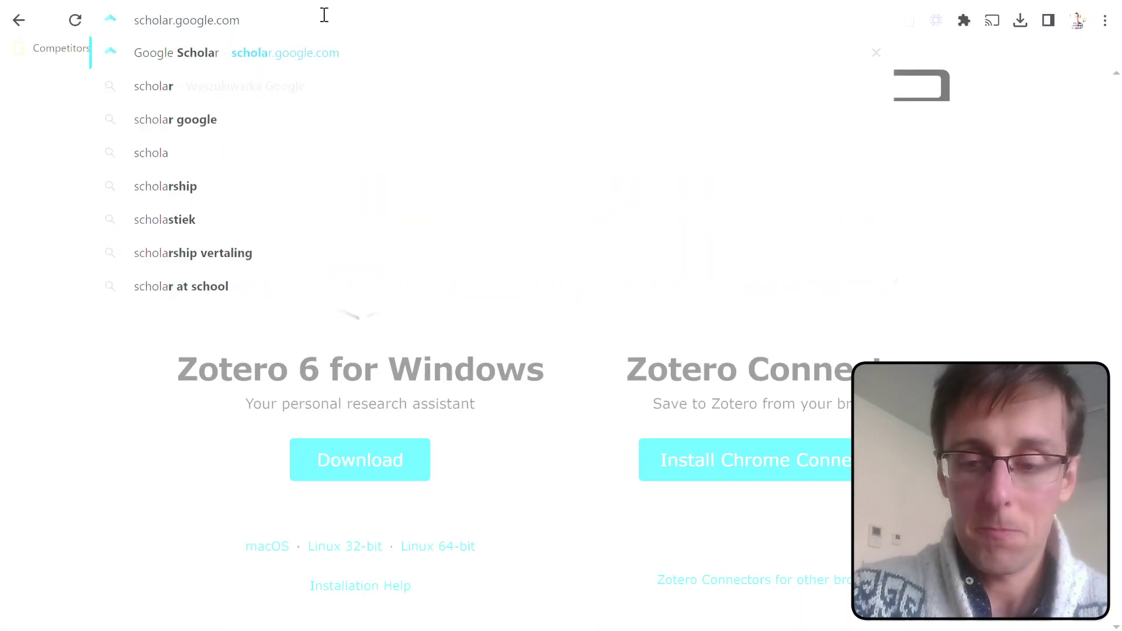
key("Return")
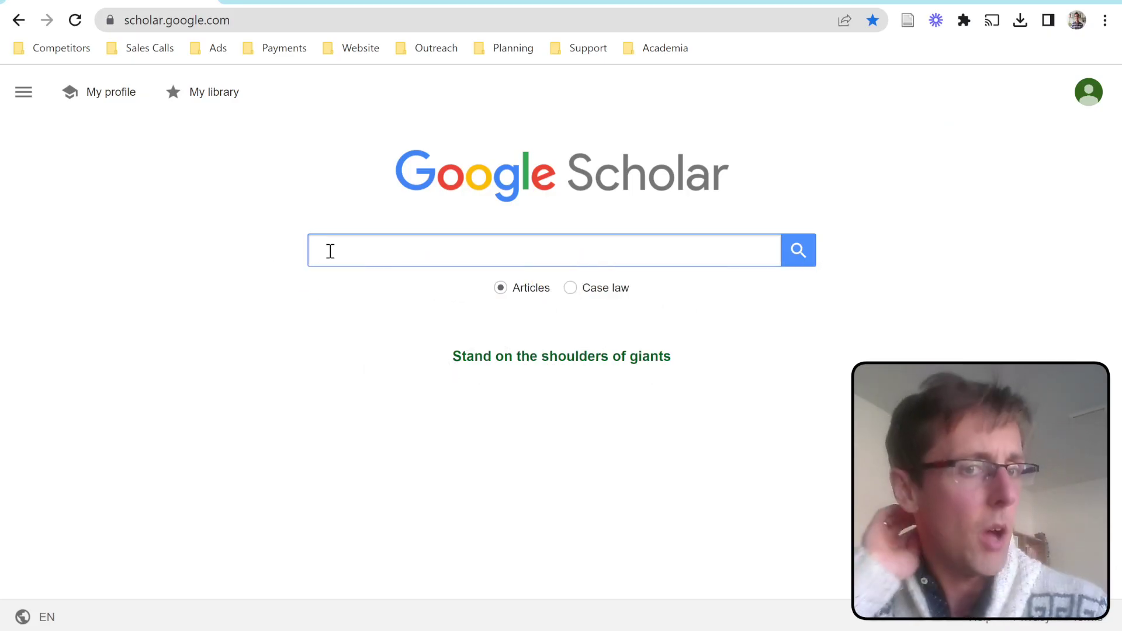
Search for the author's full name using the suggested query and browse the listed publications.
type("kiczkowiak")
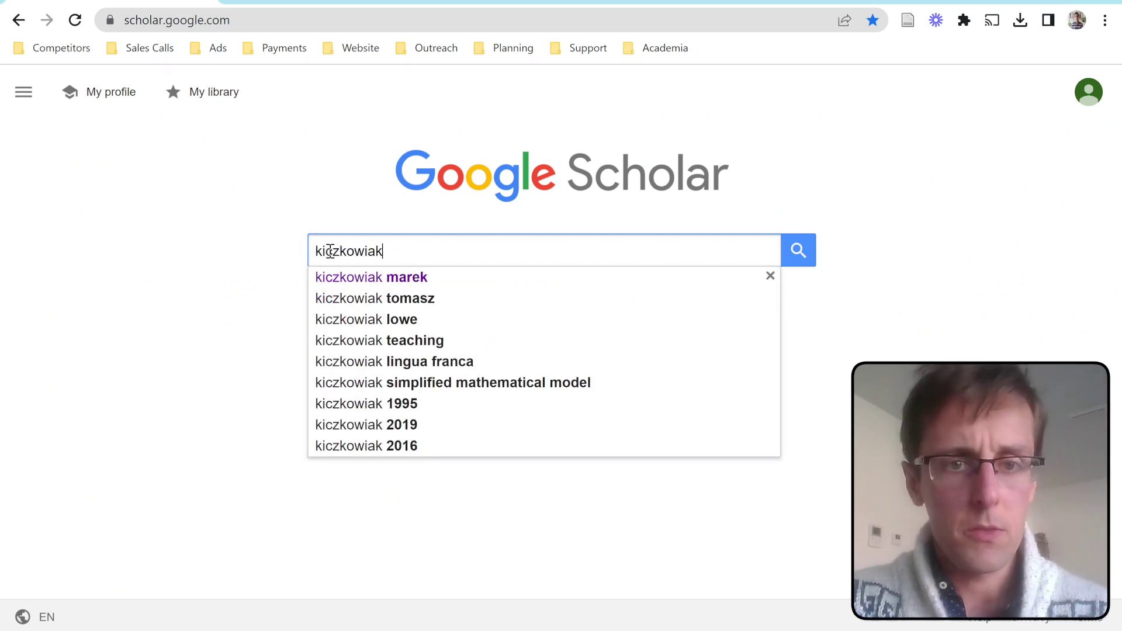
key("Down")
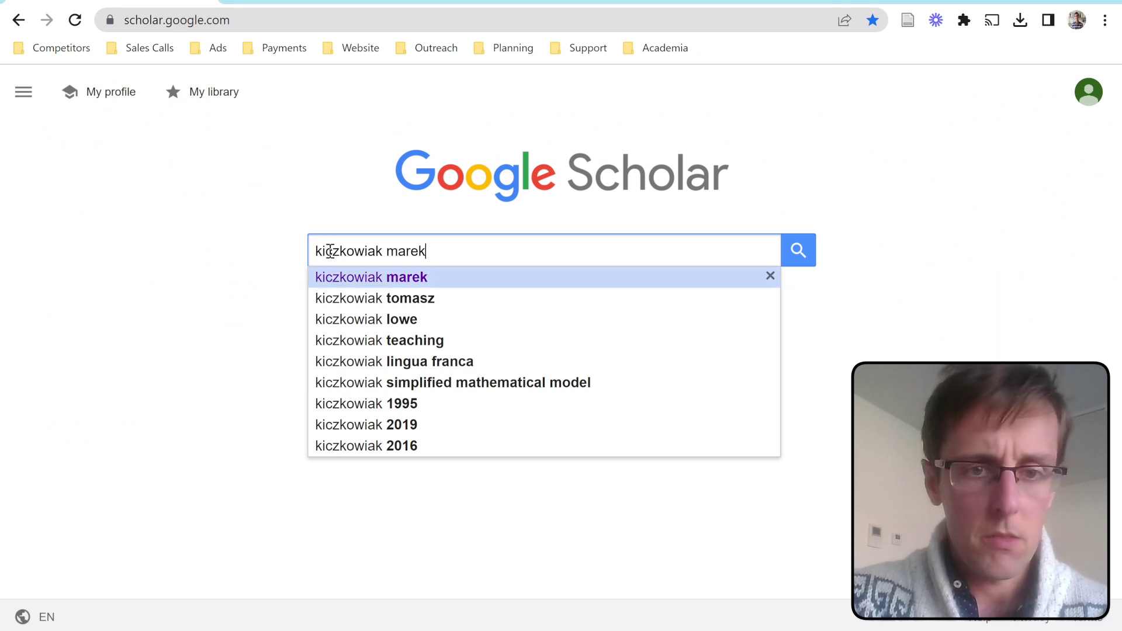
key("Return")
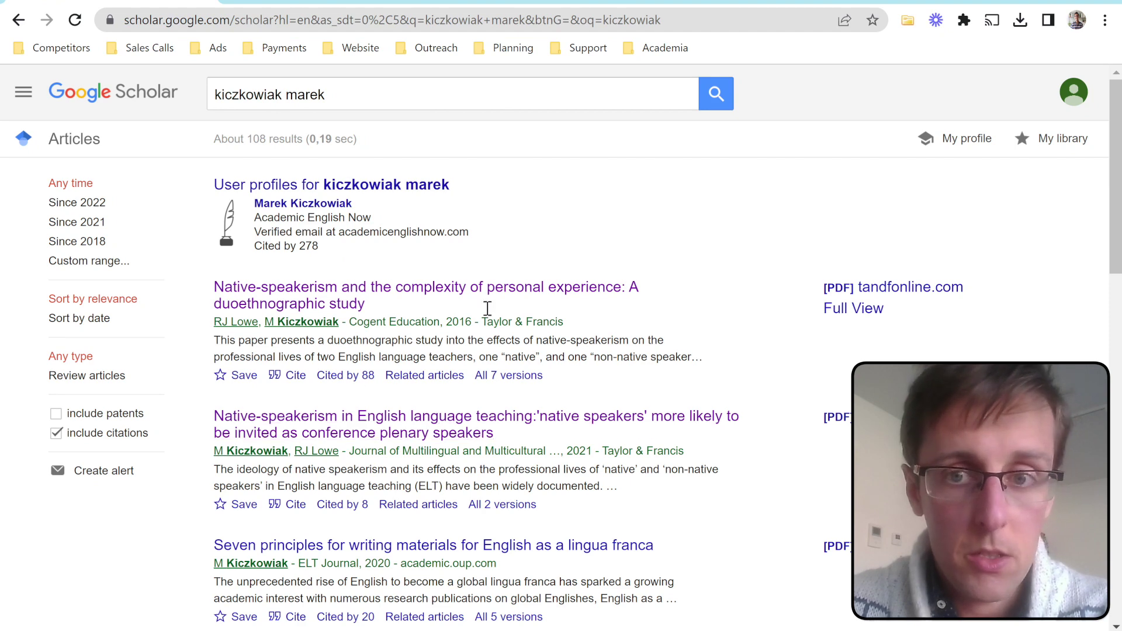
scroll(735, 314, "down", 10)
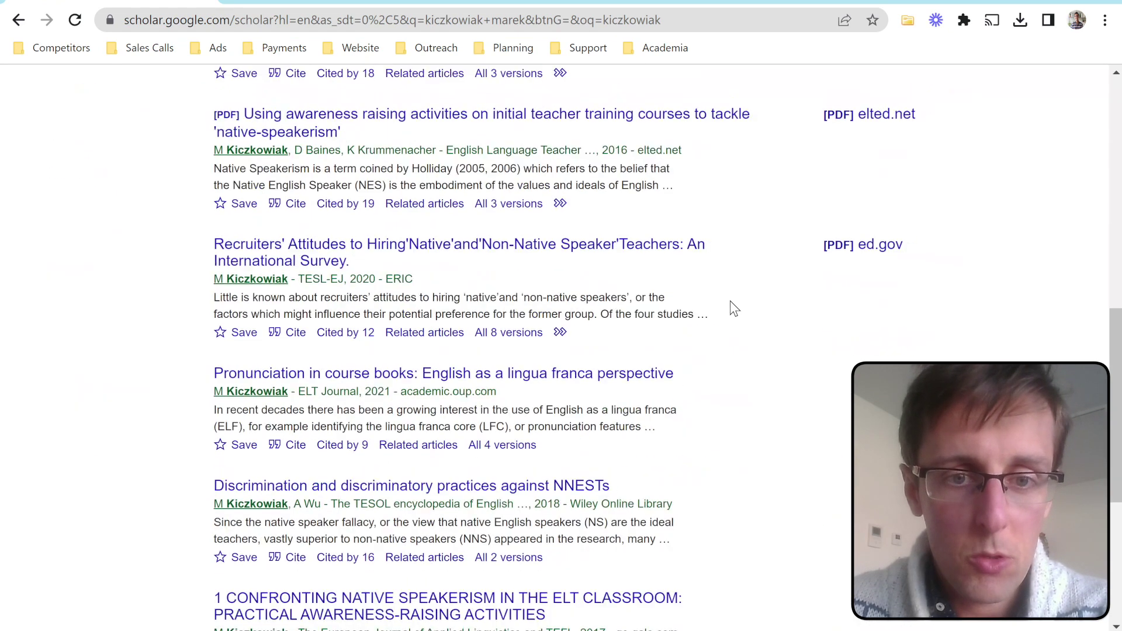
scroll(731, 300, "up", 8)
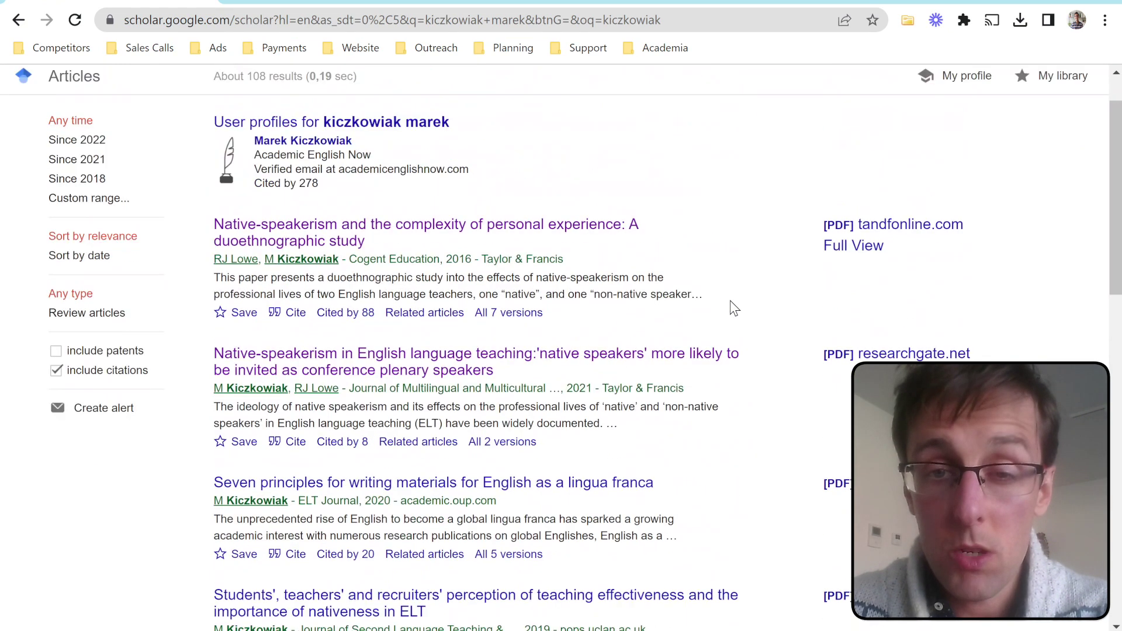
scroll(731, 301, "up", 3)
scroll(730, 365, "down", 1)
scroll(730, 368, "up", 1)
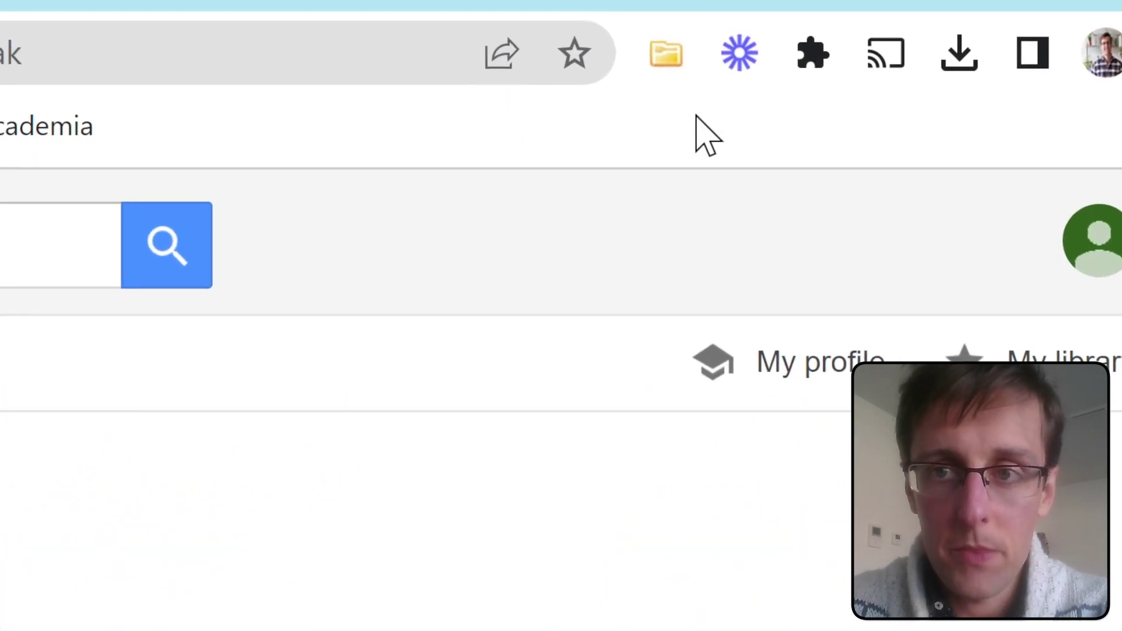
Mark "Seven principles for writing materials for English as a lingua franca" in the Zotero item selector, but dismiss it without saving.
left_click(508, 92)
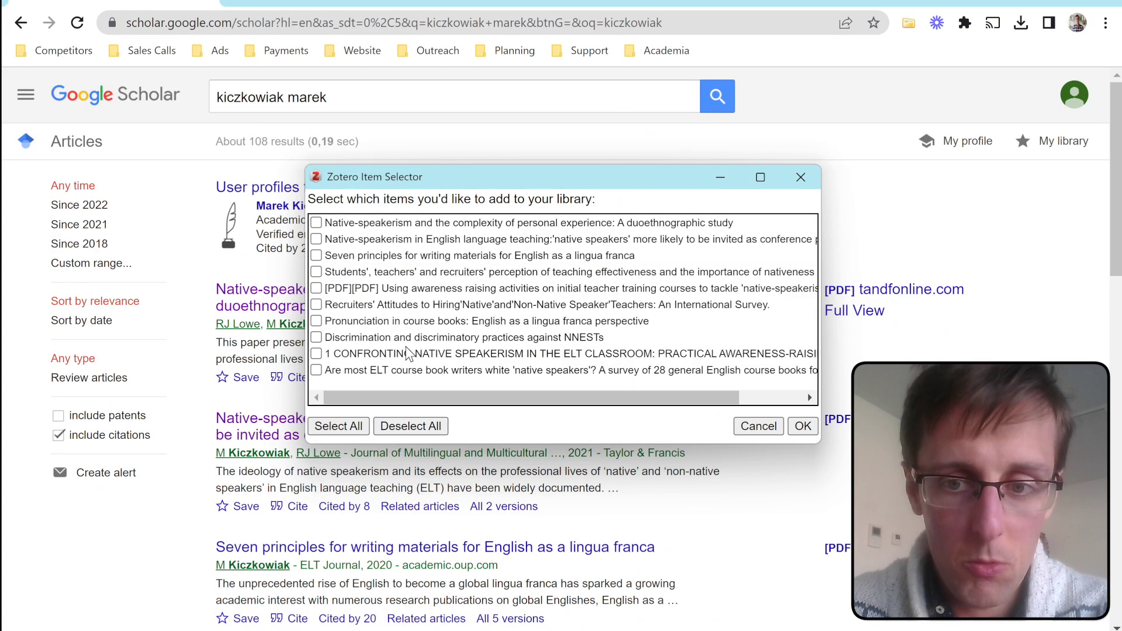
left_click(317, 256)
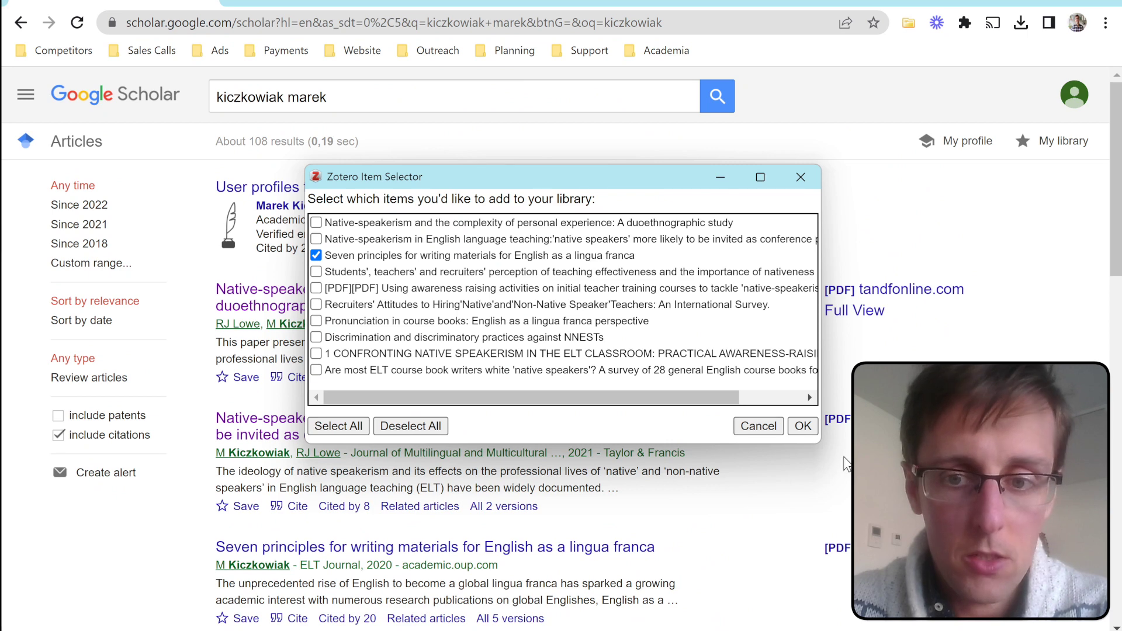
left_click(807, 177)
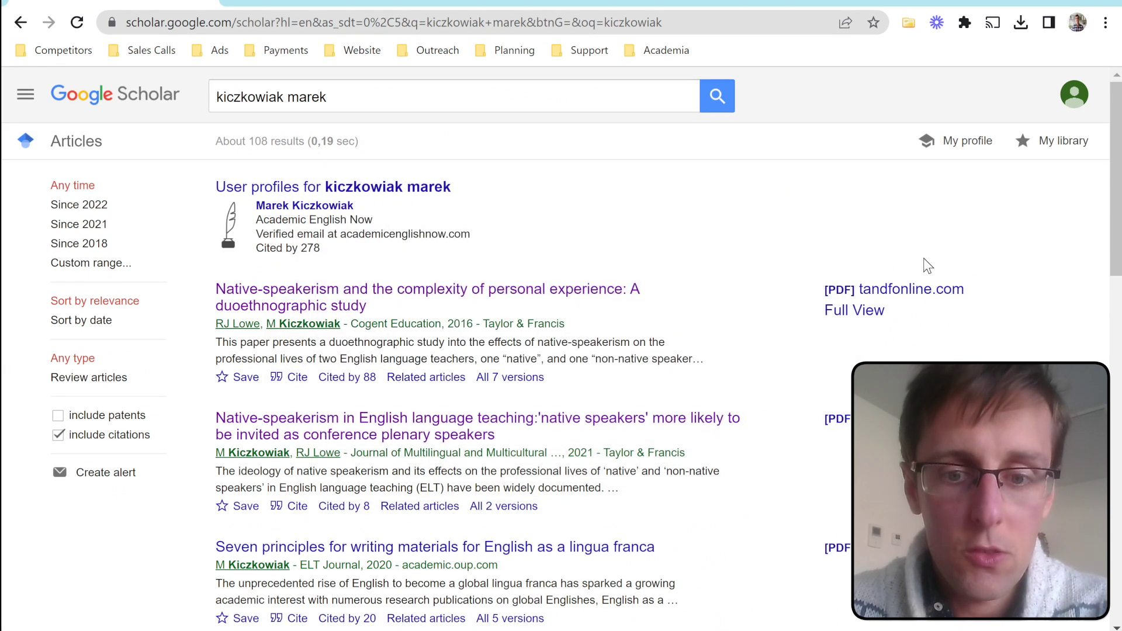
Switch to Zotero and select the Attitudes to pronunciation collection.
key("alt+Tab")
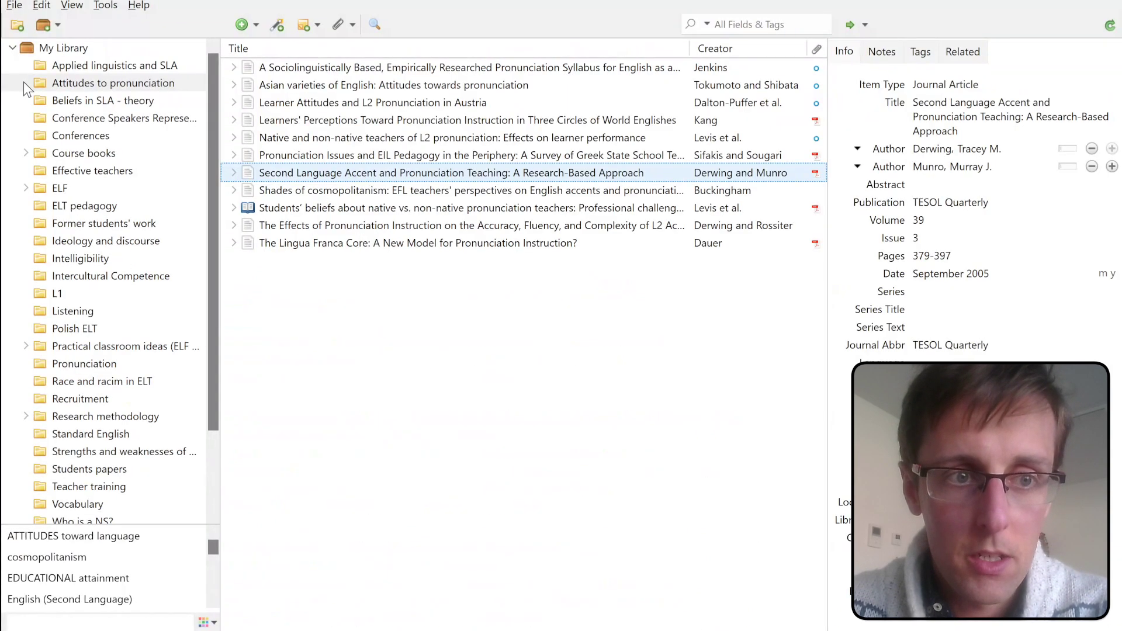
left_click(69, 84)
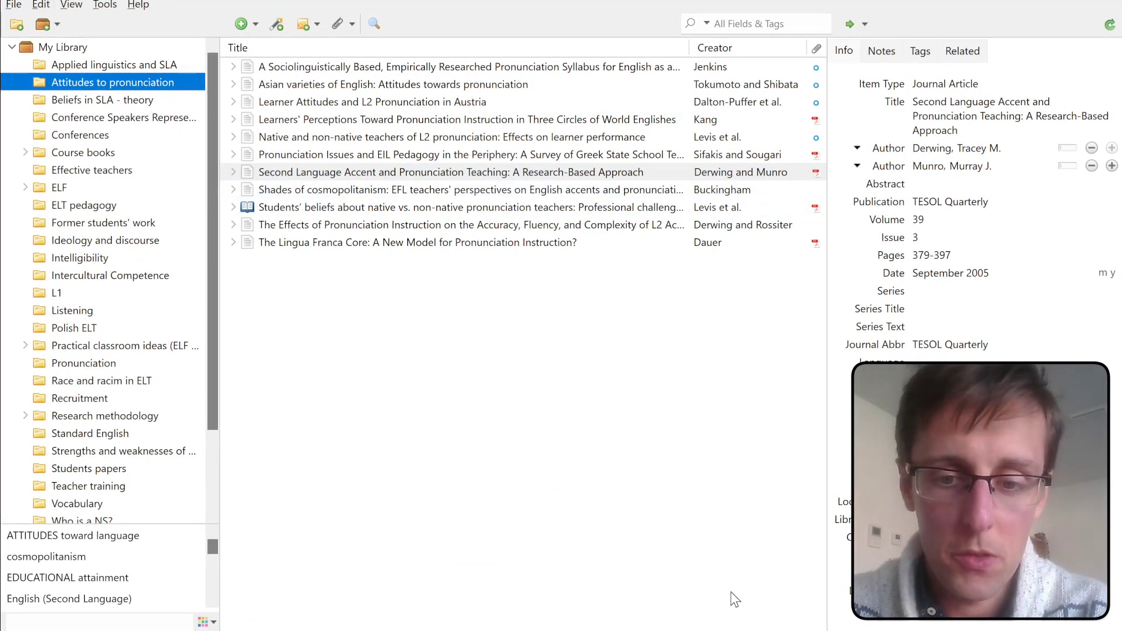
Return to the Google Scholar results in the browser and open the article "Native-speakerism and the complexity of personal experience: A duoethnographic study".
mouse_move(725, 630)
left_click(725, 555)
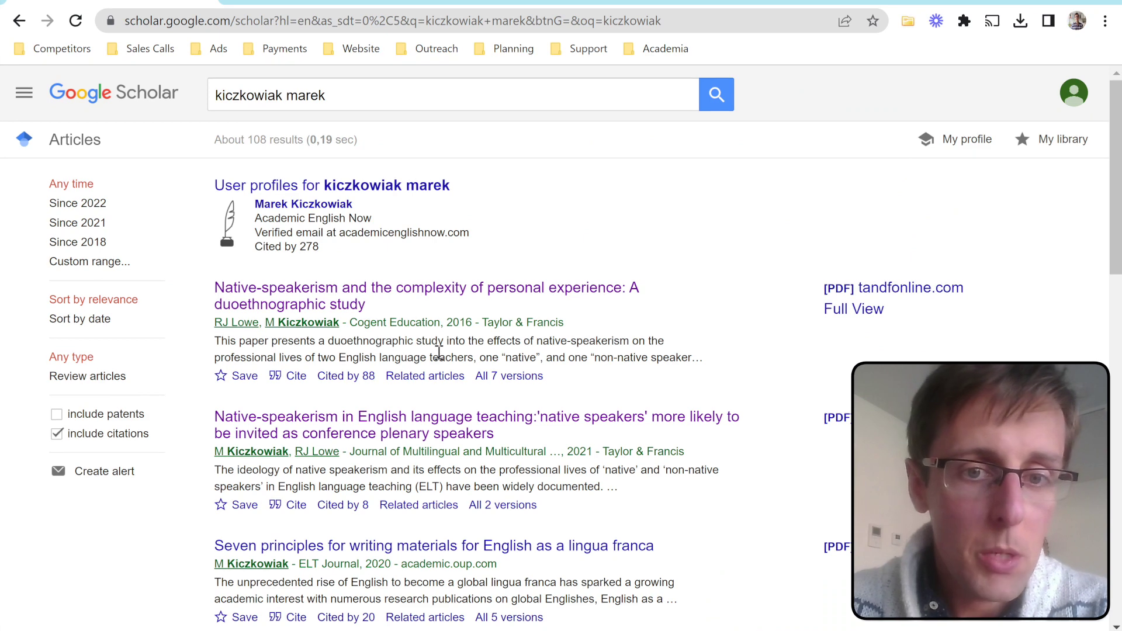
scroll(438, 352, "down", 1)
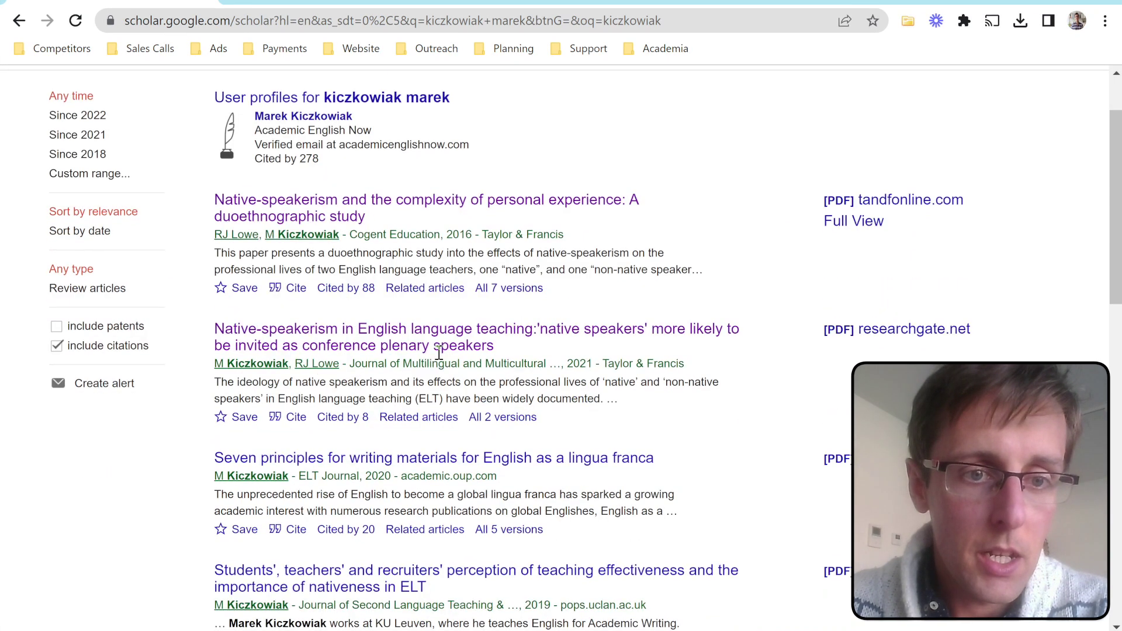
left_click(409, 209)
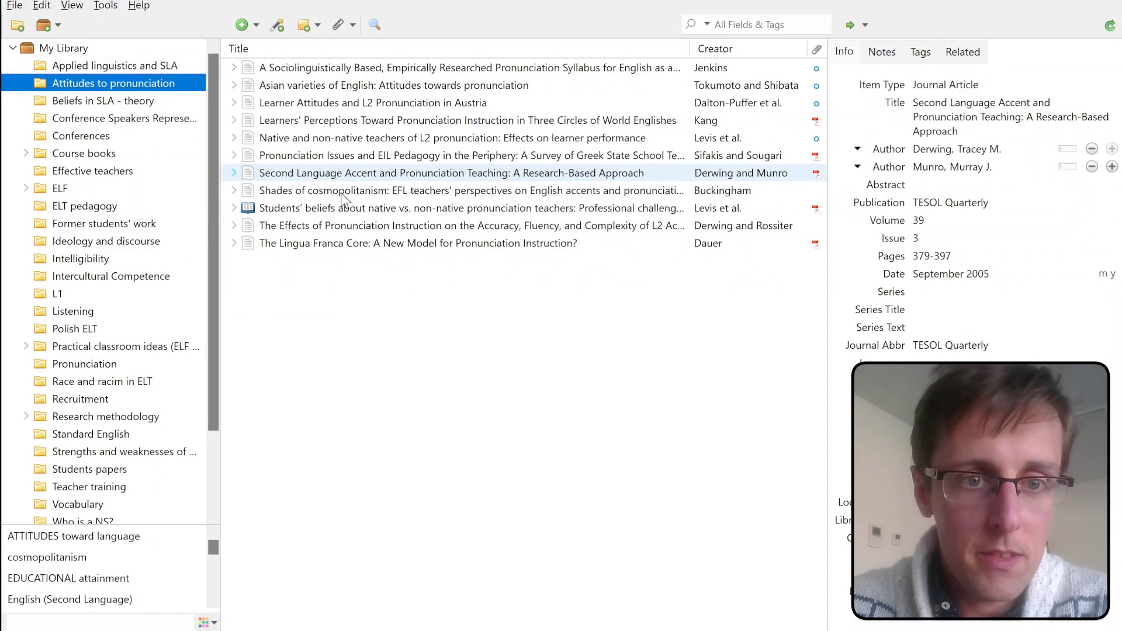
In Zotero, copy the title of the book section about students' beliefs on native vs. non-native pronunciation teachers.
left_click(602, 209)
left_click(1007, 120)
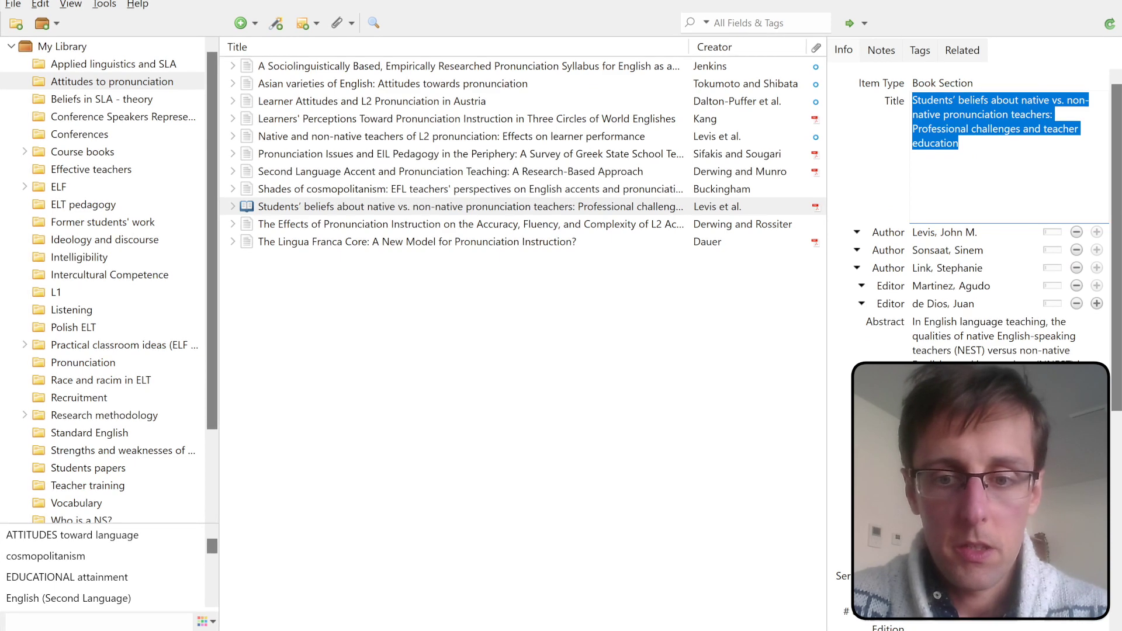
key("ctrl+c")
Switch to the browser and search the web for the copied book section title.
key("alt+Tab")
left_click(289, 22)
key("ctrl+v")
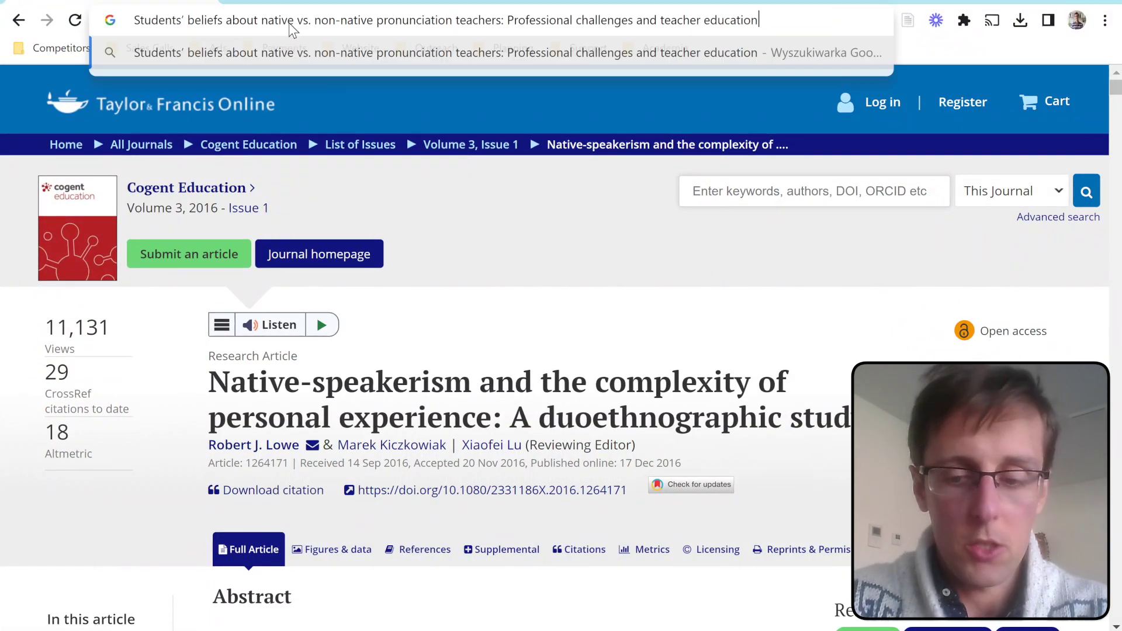
key("Return")
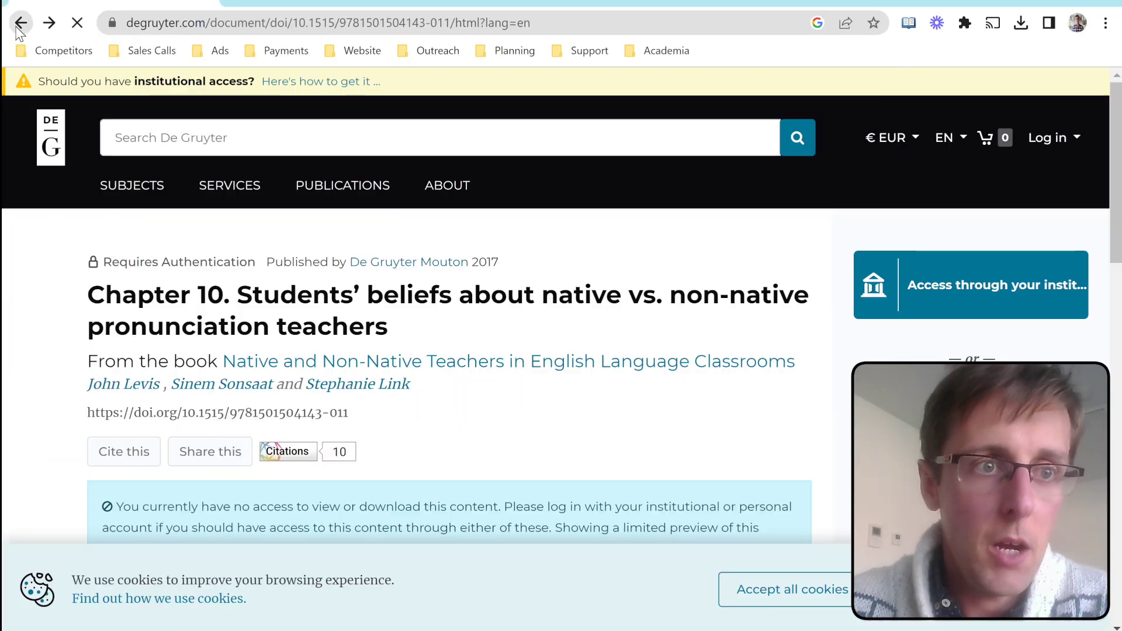
Open the ResearchGate result for the chapter from the search results, and visit the bookmarked PhD Accelerator course page.
left_click(21, 24)
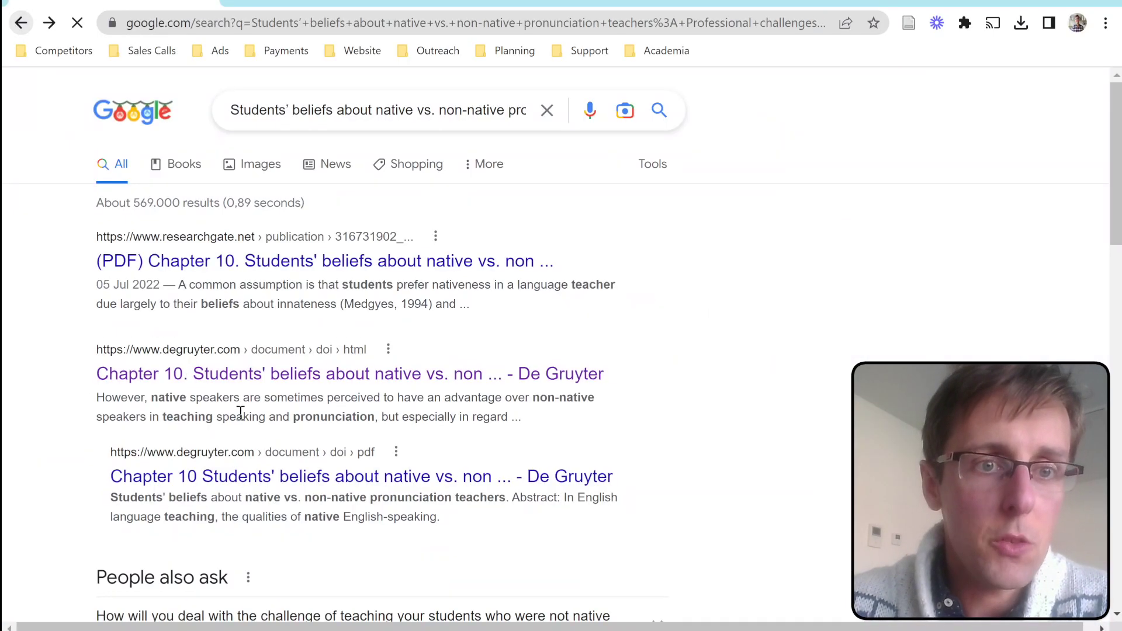
left_click(302, 270)
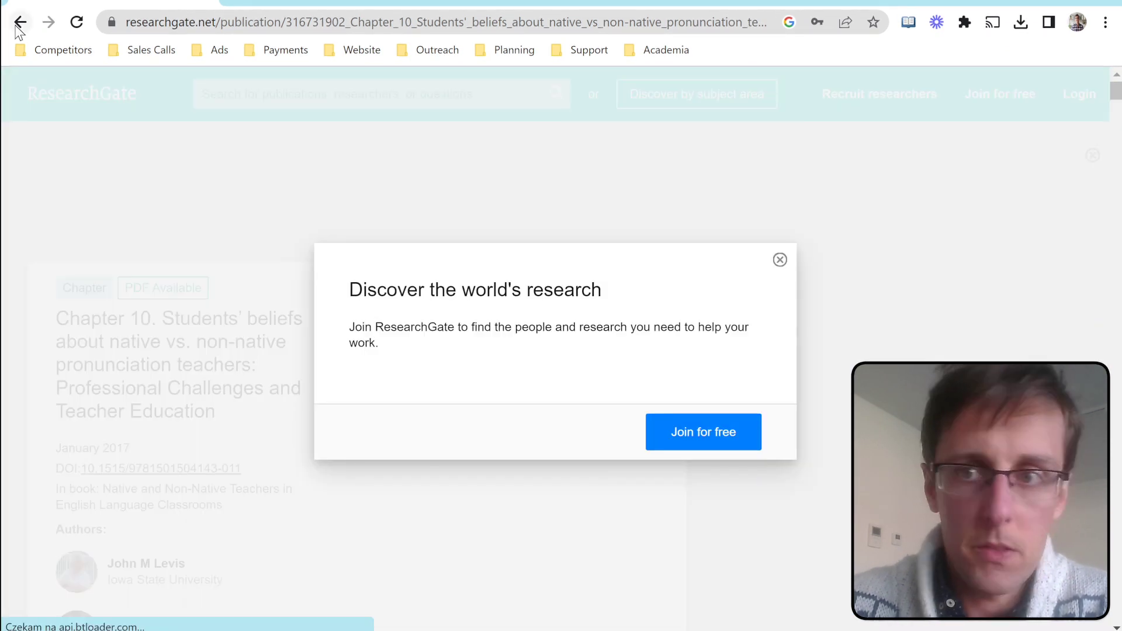
left_click(363, 51)
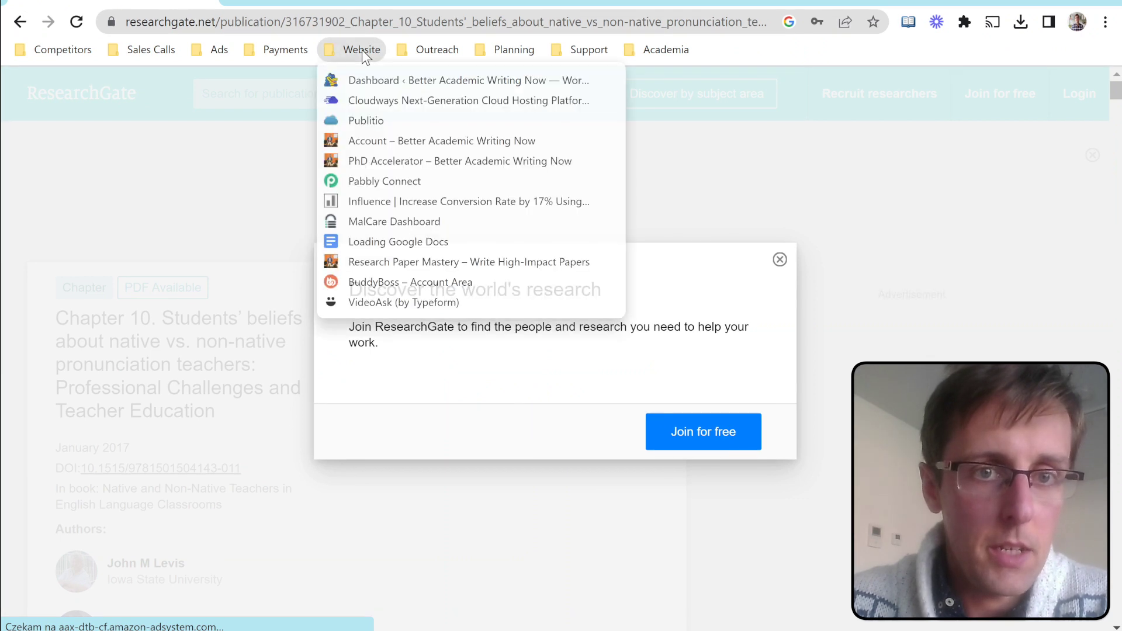
left_click(412, 162)
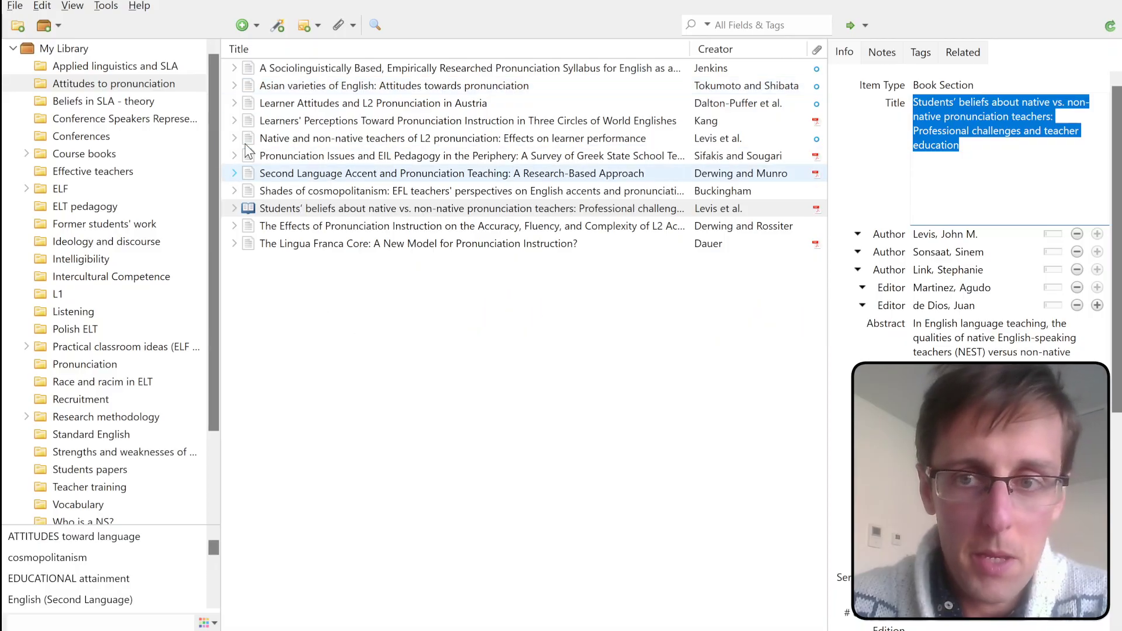
In Zotero, select the article "Pronunciation Issues and EIL Pedagogy in the Periphery" and look through its abstract and item details.
left_click(291, 162)
scroll(1015, 236, "down", 5)
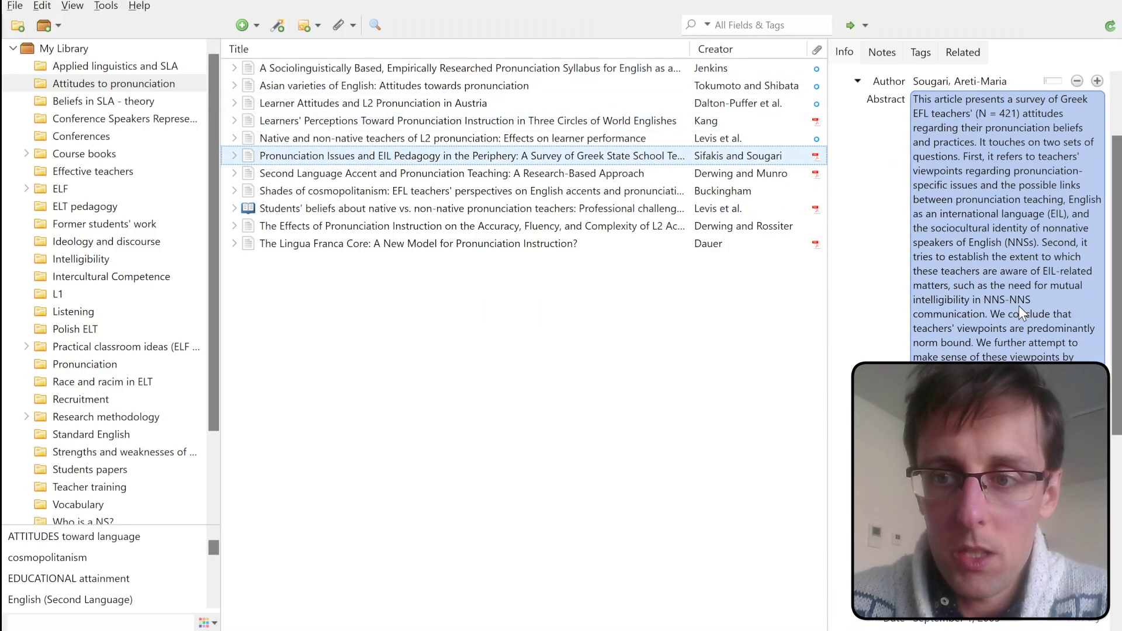
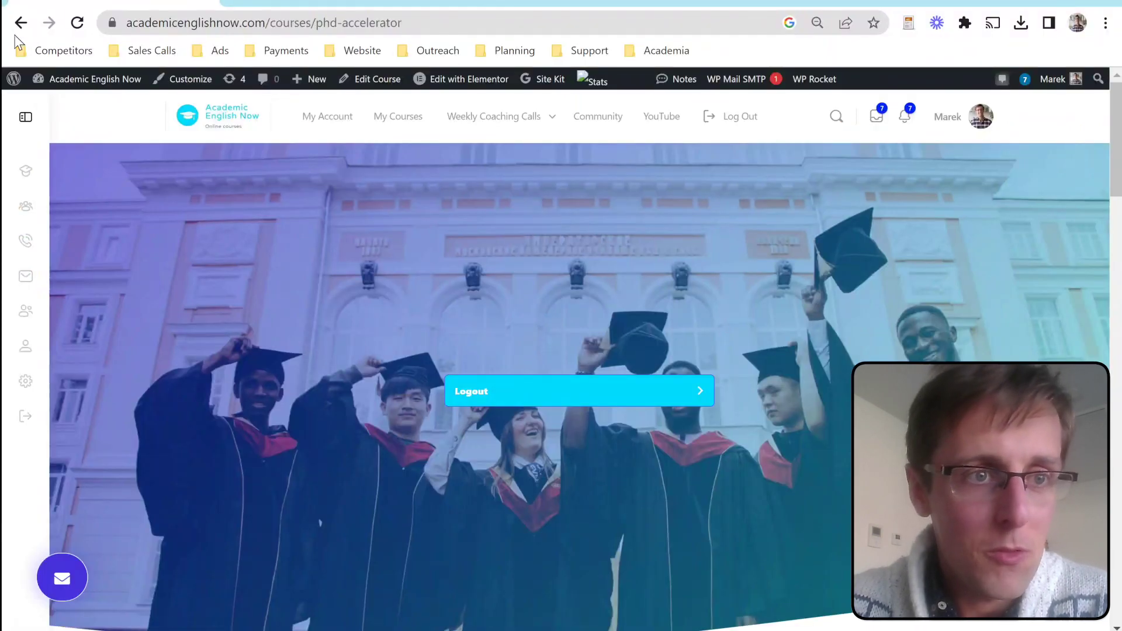
Go back to the Google Scholar results in the browser, open "Confronting Native Speakerism in the ELT Classroom: Practical Awareness-Raising Activities" and highlight its title.
left_click(20, 22)
left_click(21, 22)
left_click(21, 22)
left_click(21, 22)
scroll(441, 266, "down", 15)
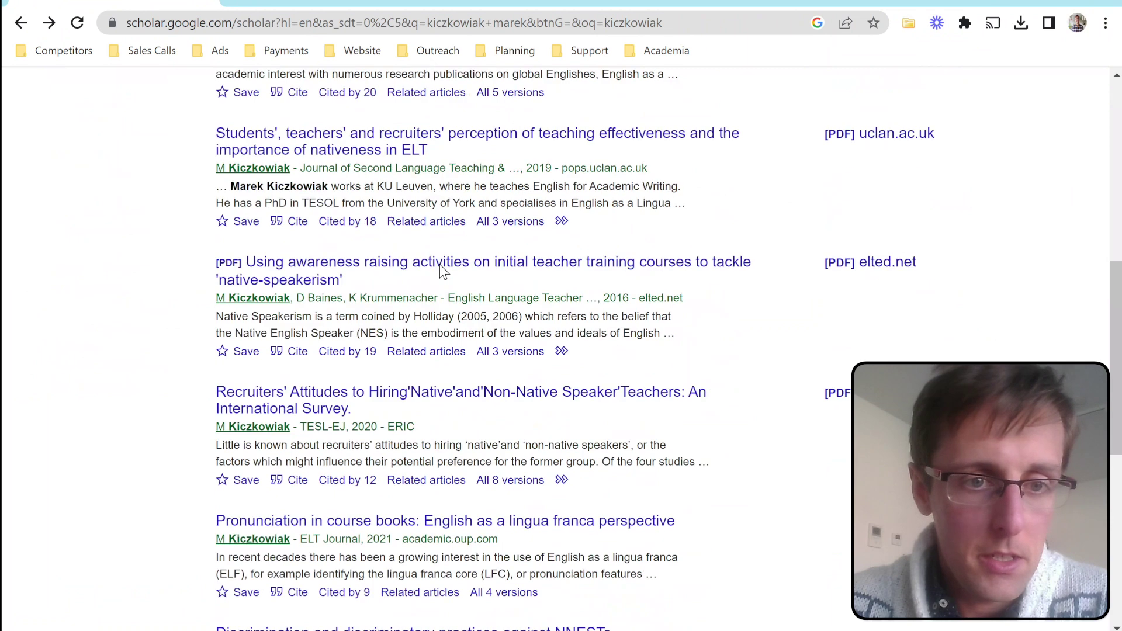
scroll(439, 266, "down", 1)
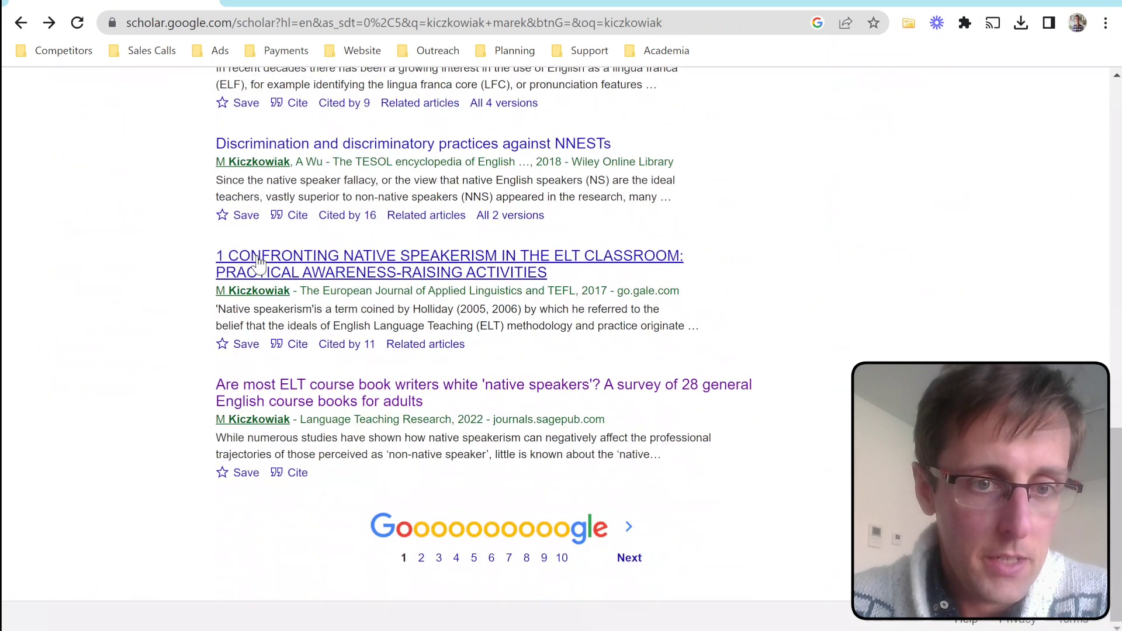
left_click_drag(559, 275, 231, 243)
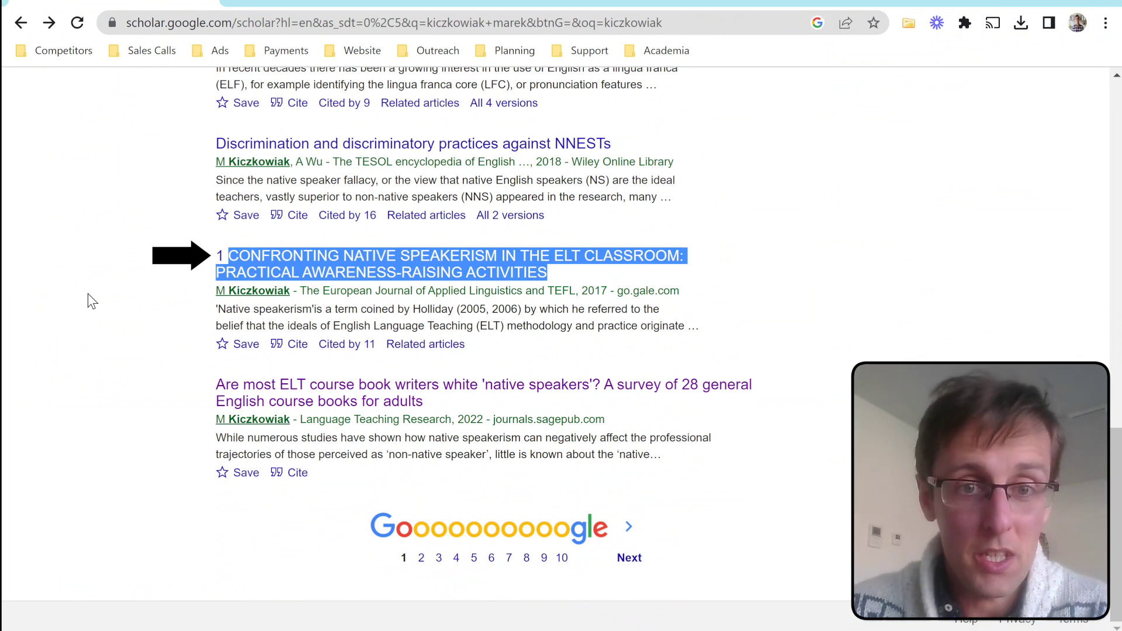
left_click(330, 274)
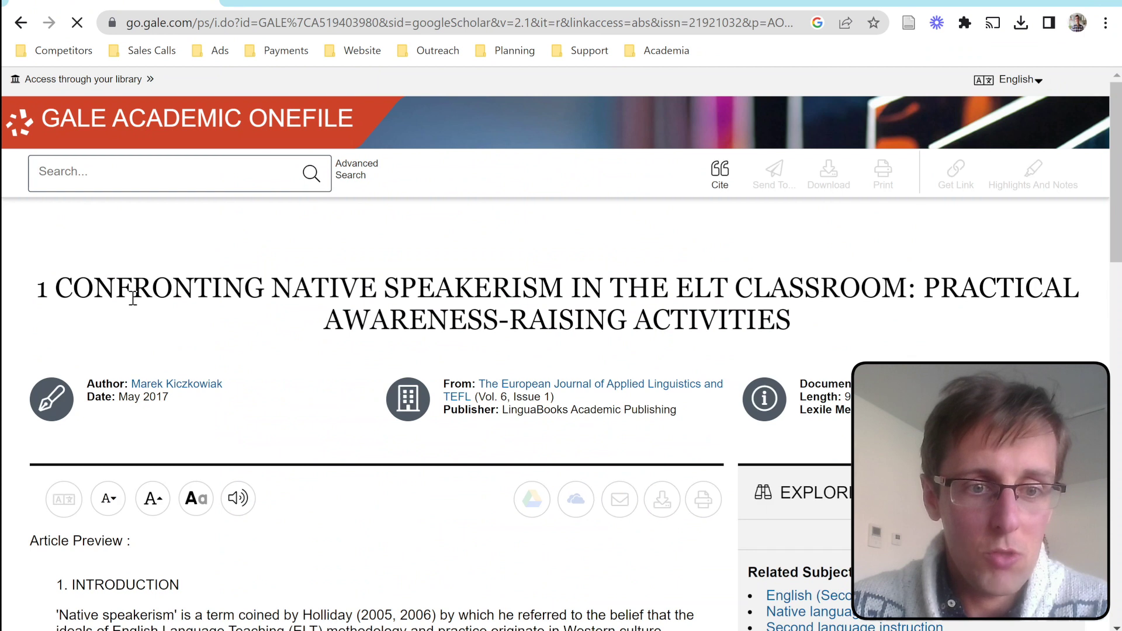
left_click_drag(116, 286, 631, 330)
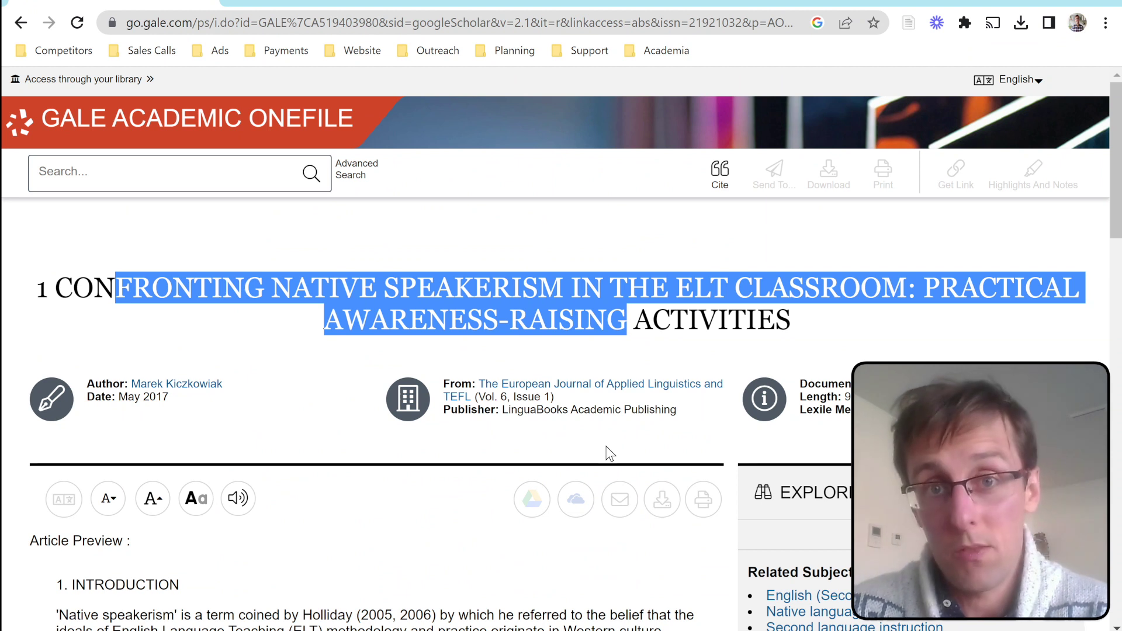
left_click_drag(214, 279, 822, 354)
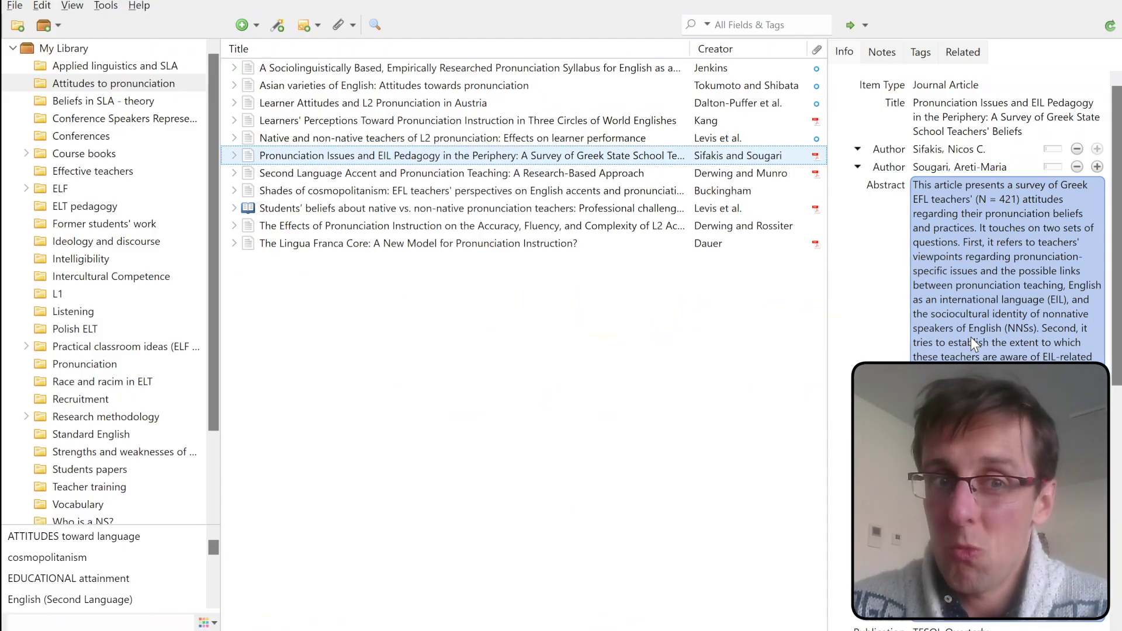
Review the selected article's publication details in Zotero and return to the Gale article page in the browser.
scroll(970, 336, "down", 6)
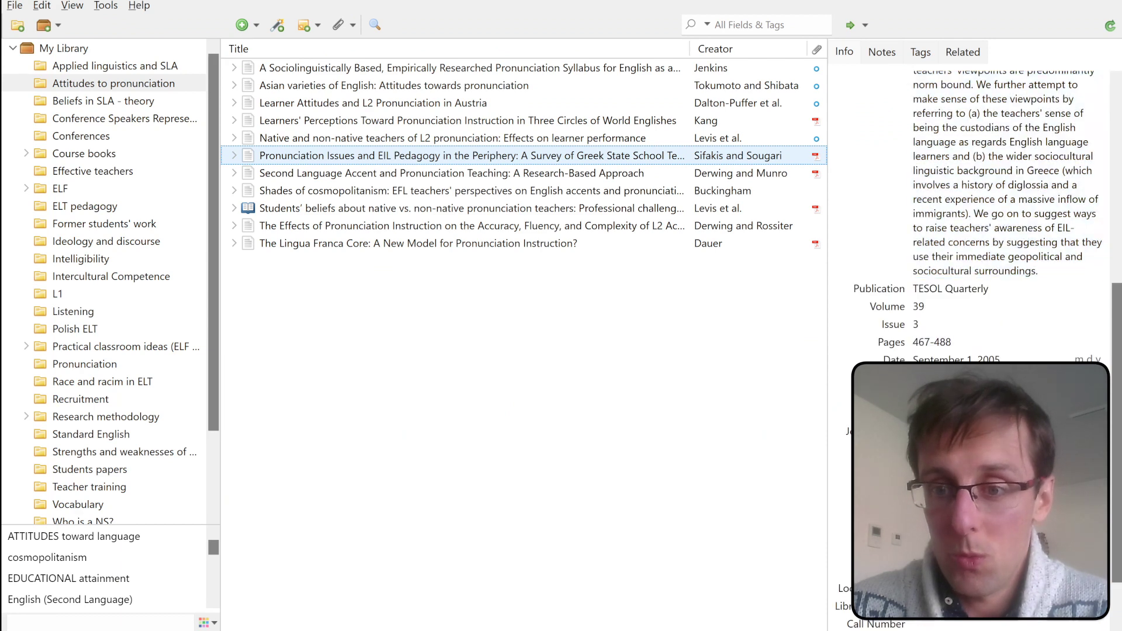
scroll(970, 234, "up", 6)
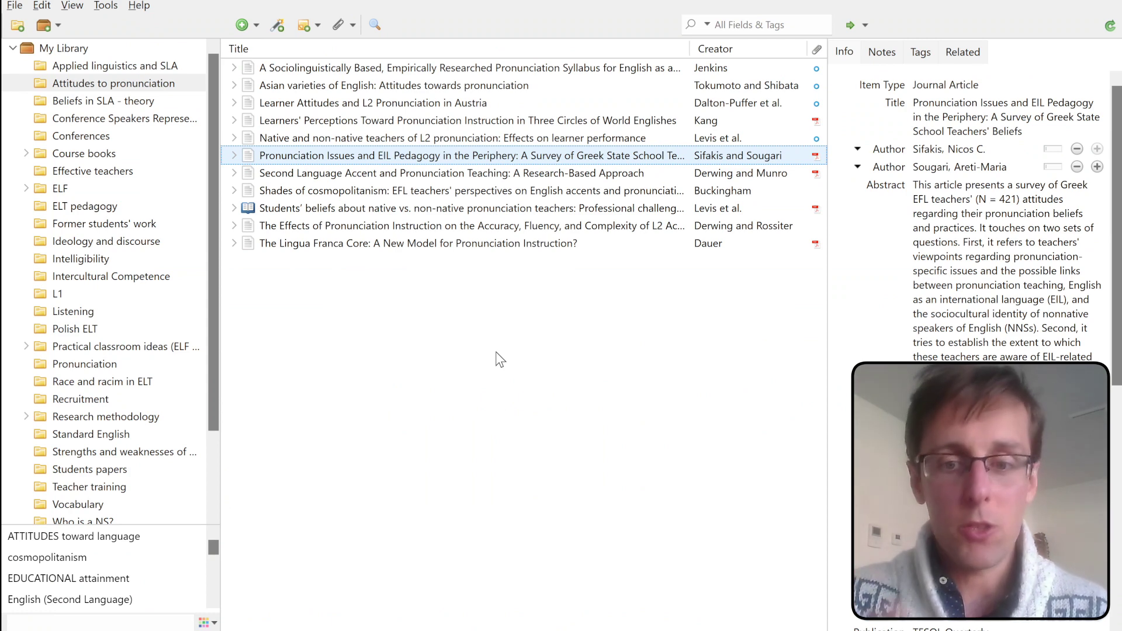
key("alt+Tab")
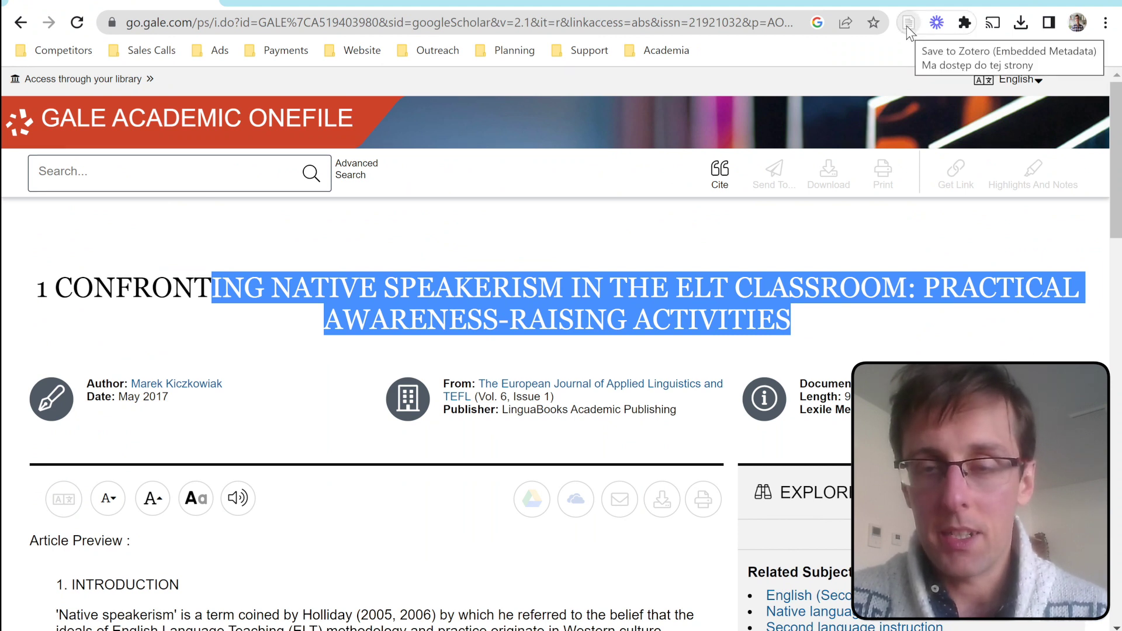
Switch to Zotero and manually add a blank Interview item to the Attitudes to pronunciation collection.
mouse_move(686, 630)
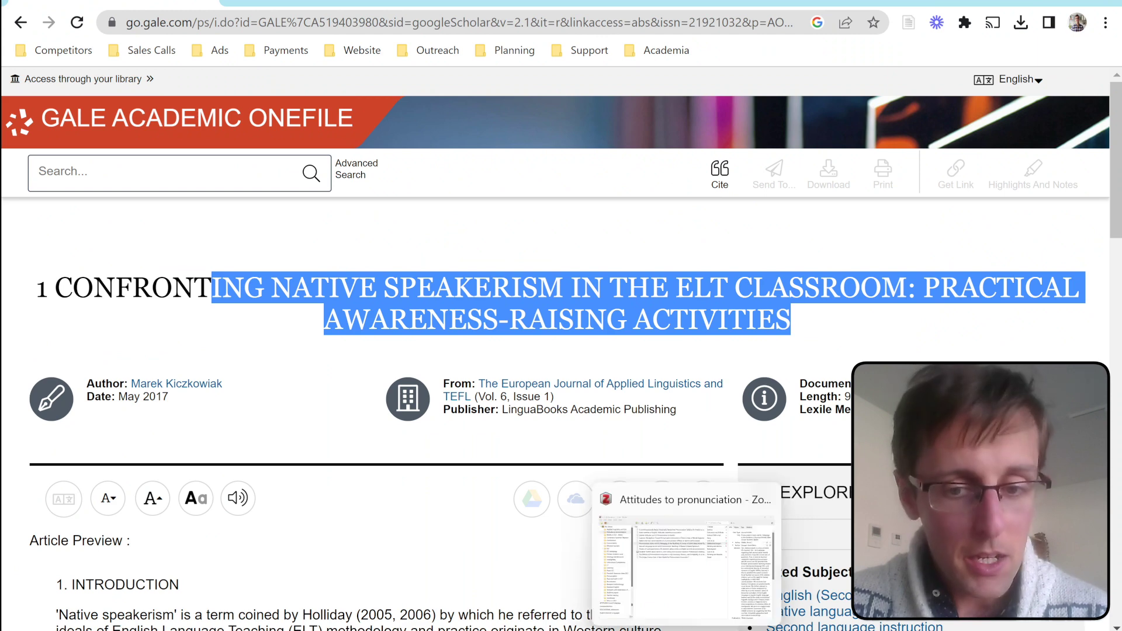
left_click(687, 561)
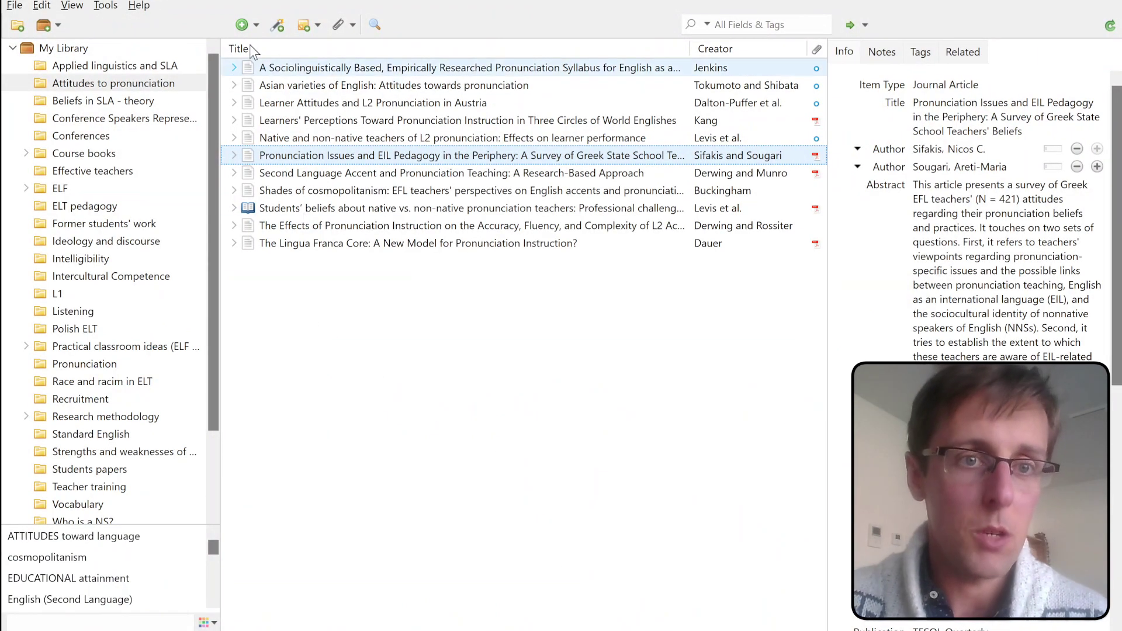
left_click(254, 25)
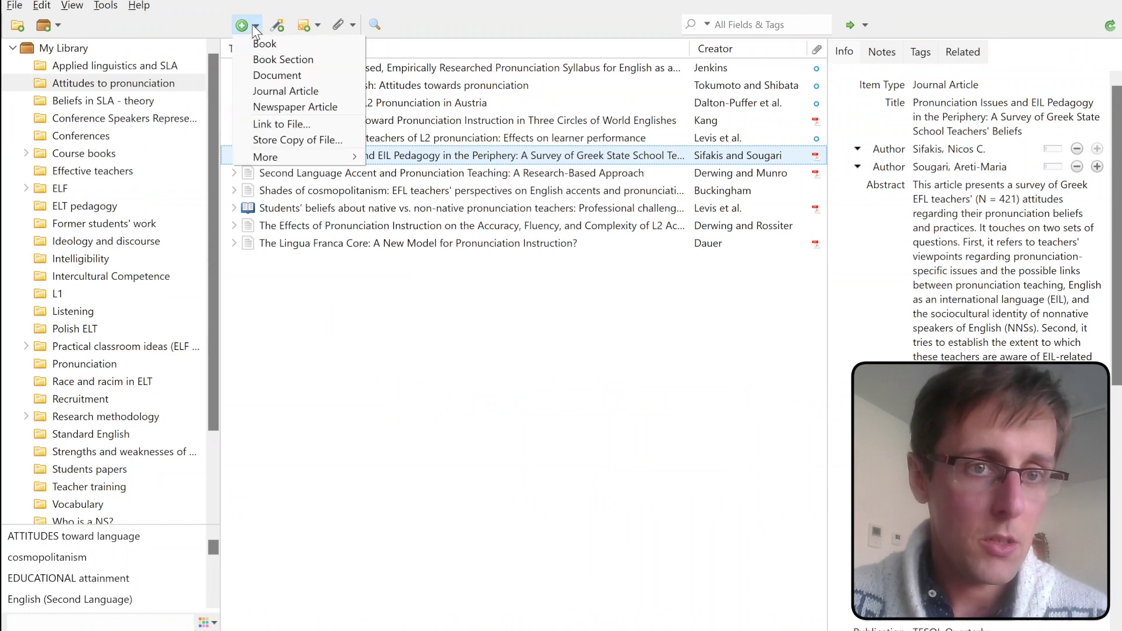
left_click(253, 24)
left_click(255, 26)
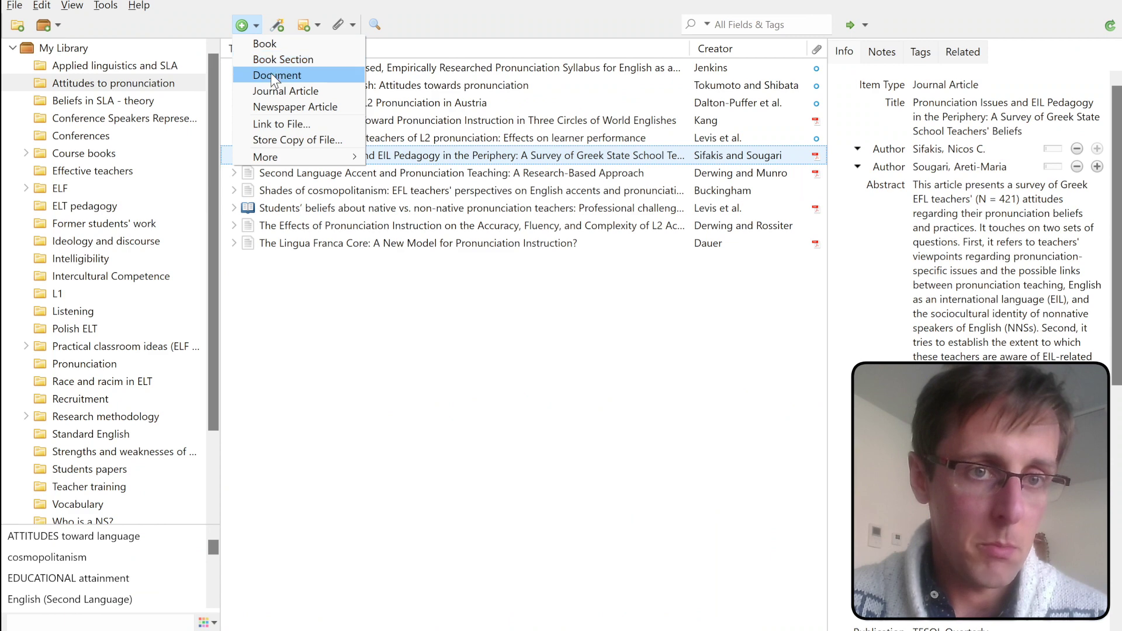
mouse_move(279, 158)
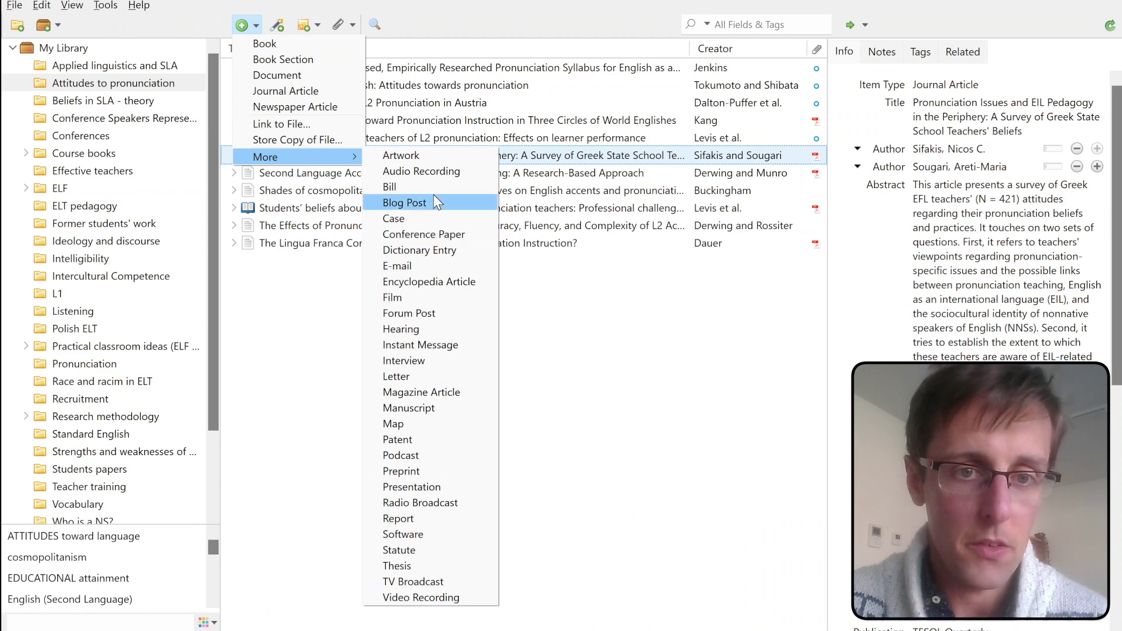
left_click(426, 366)
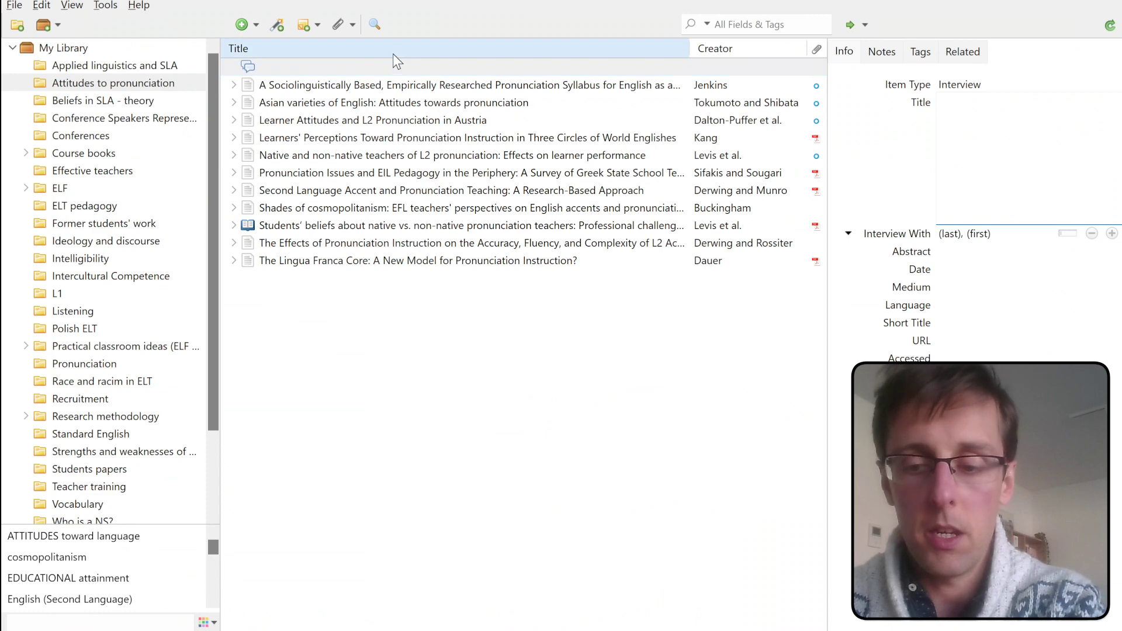
Remove the blank Interview item from the Attitudes to pronunciation collection.
left_click(376, 65)
key("Delete")
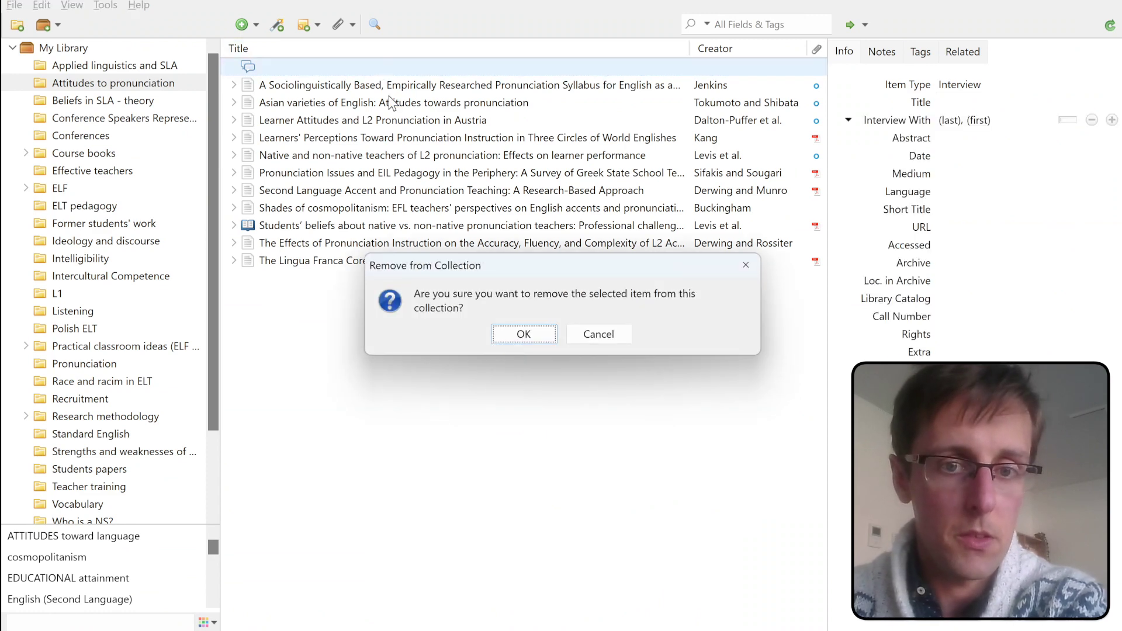
left_click(524, 334)
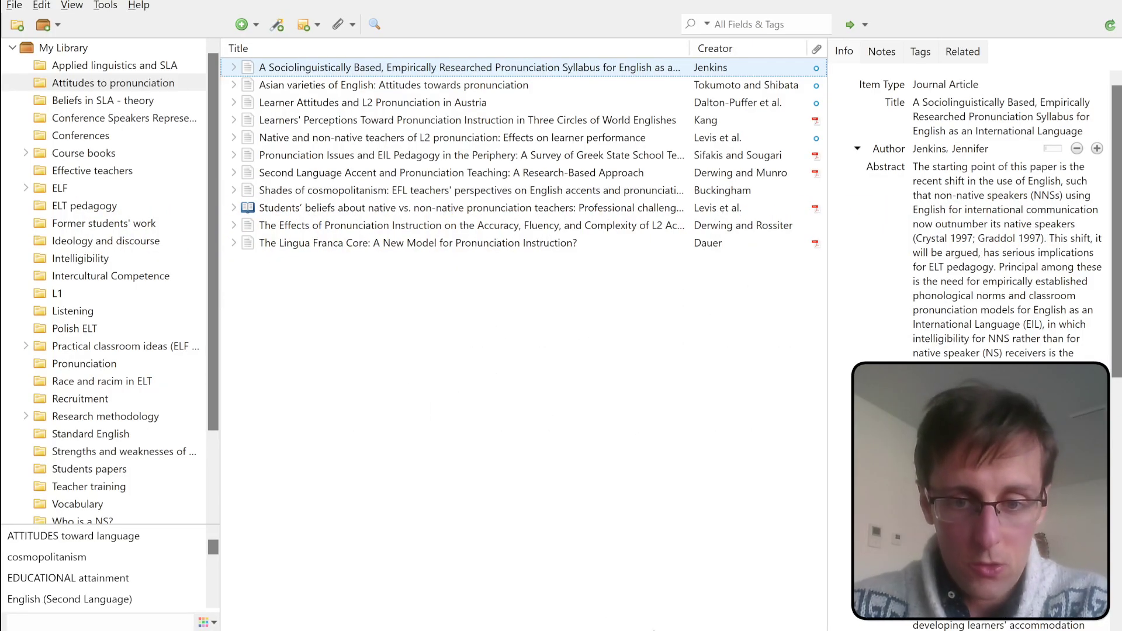
Launch Word with a new blank document and bring up the Zotero citation tools.
key("super")
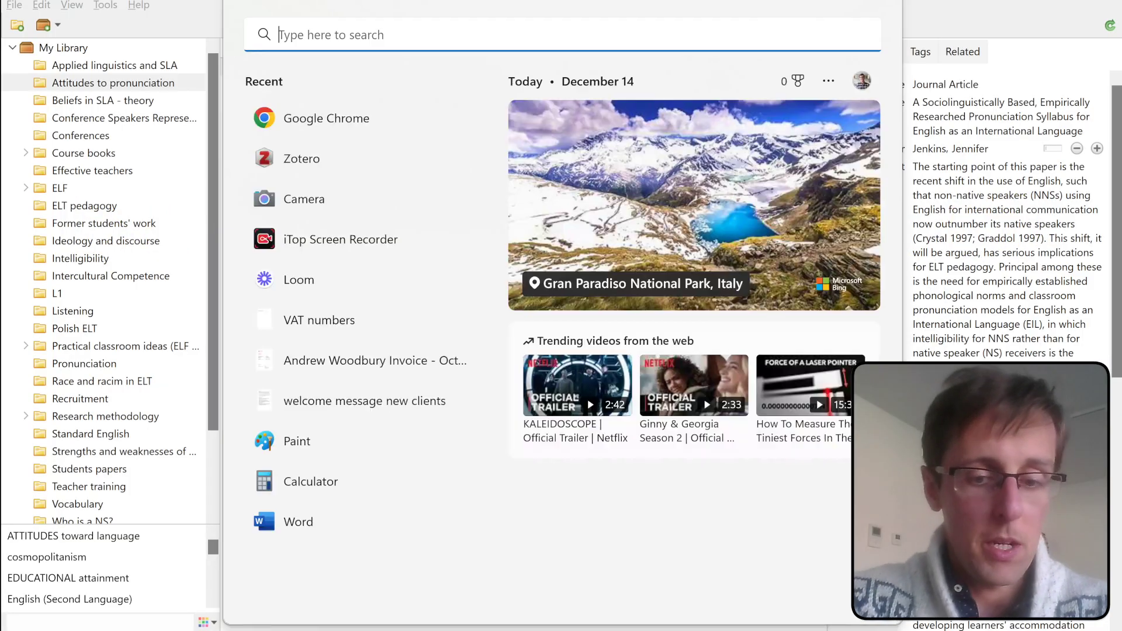
type("word")
key("Return")
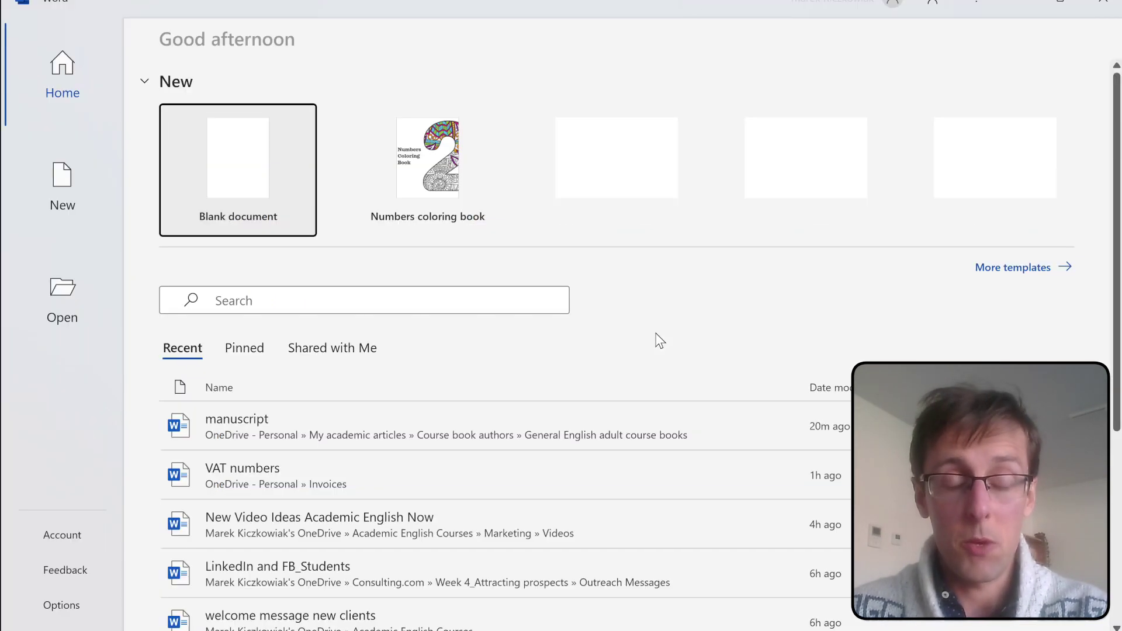
left_click(242, 169)
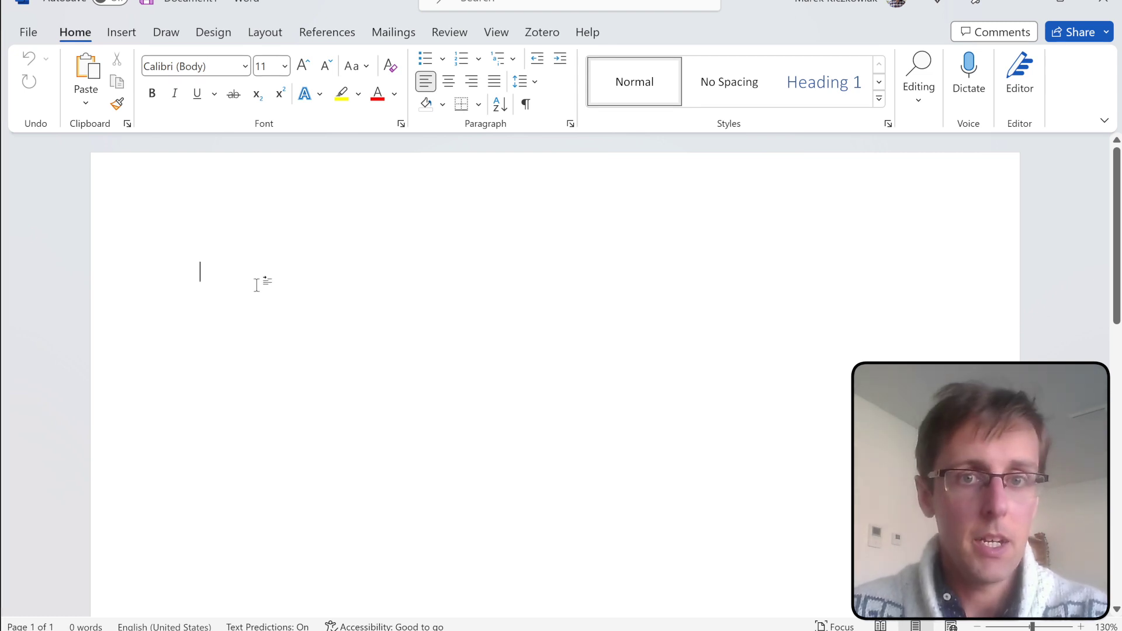
left_click(538, 36)
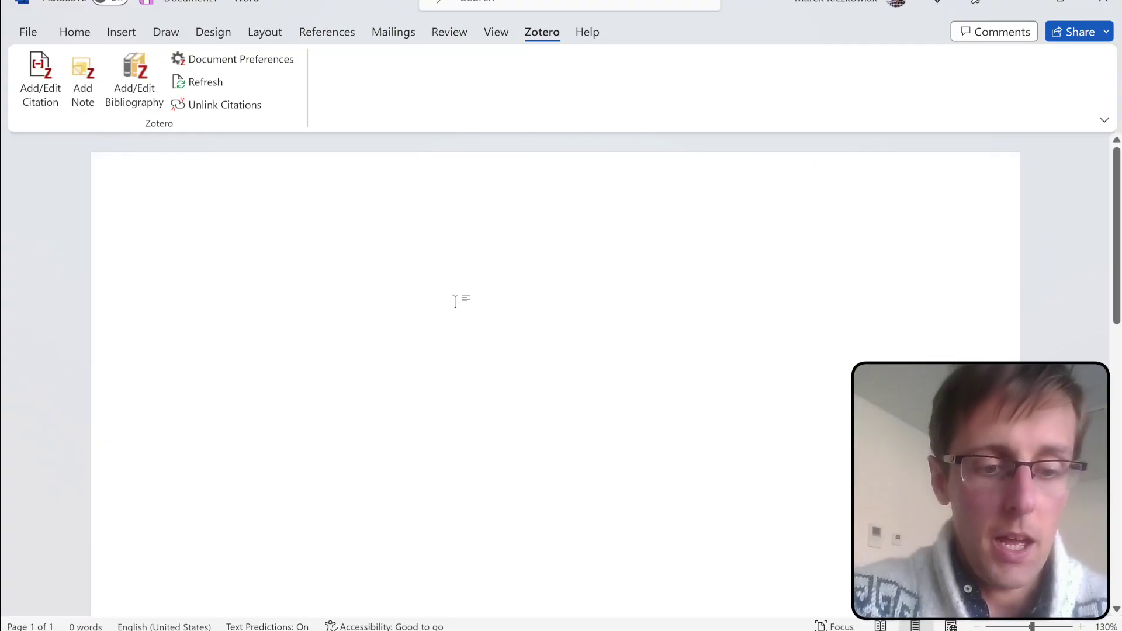
Write "Several studies have shown XYZ ." in the document, leaving the cursor before the full stop for a citation.
type("Severa")
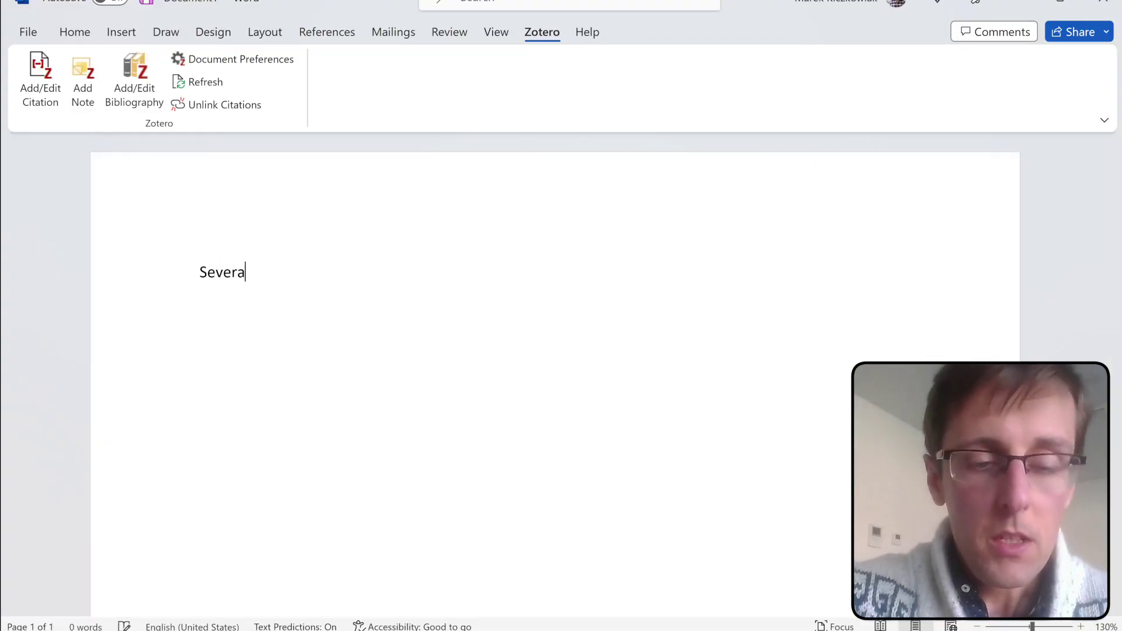
type("l studie")
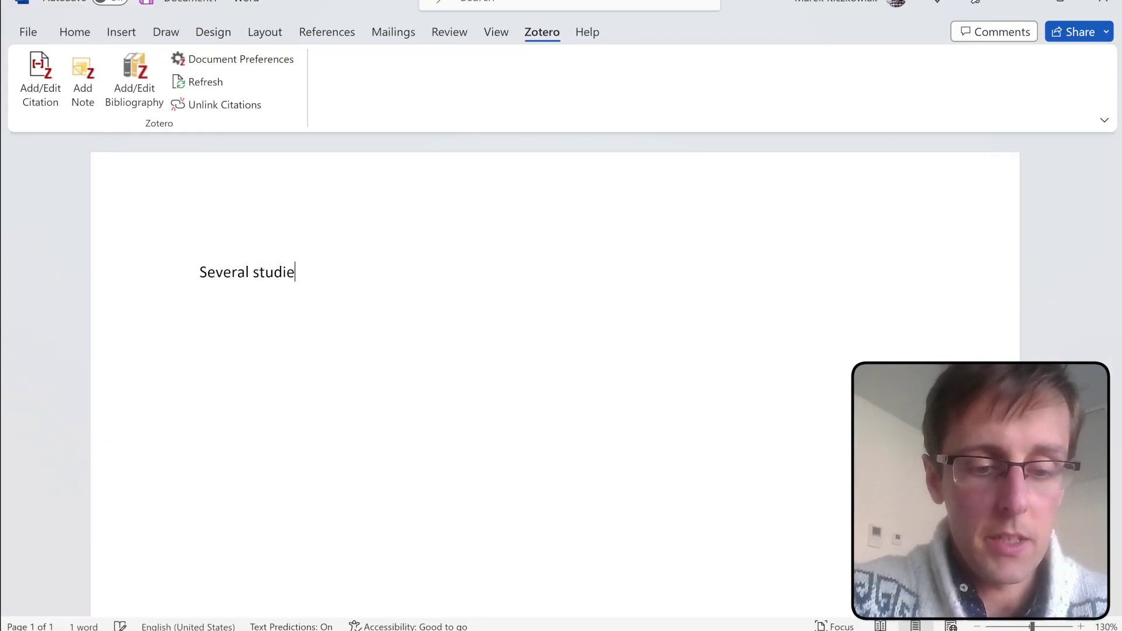
type("s have shown XYZ .")
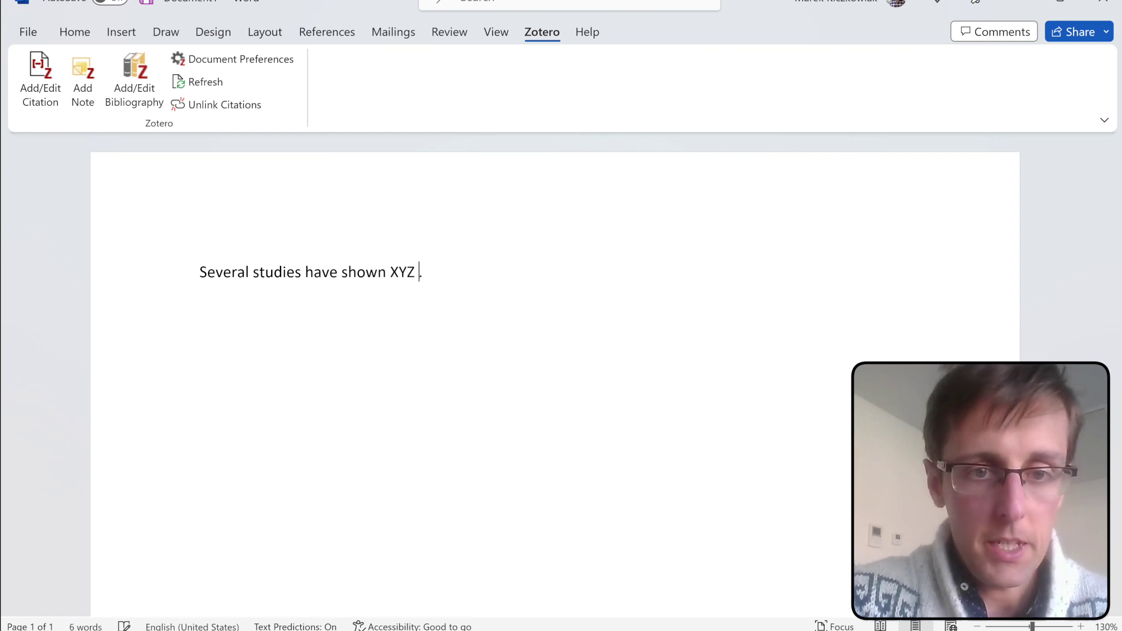
Start a Zotero citation after "XYZ", accepting the document preferences with English (US), citations stored as fields and automatic updates.
left_click(43, 86)
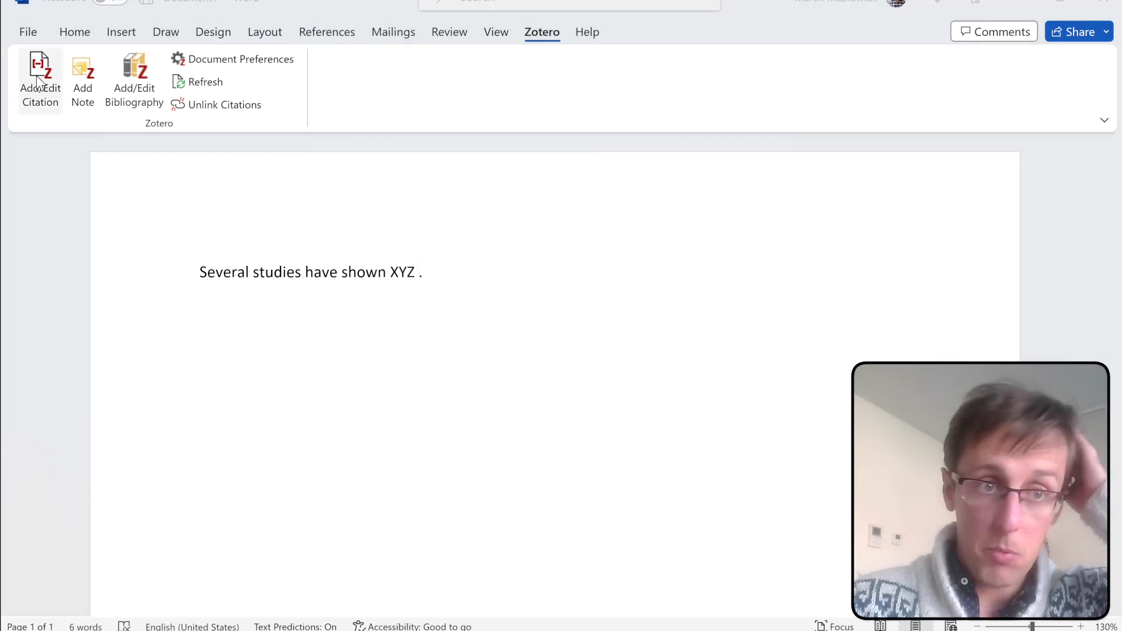
scroll(531, 172, "down", 5)
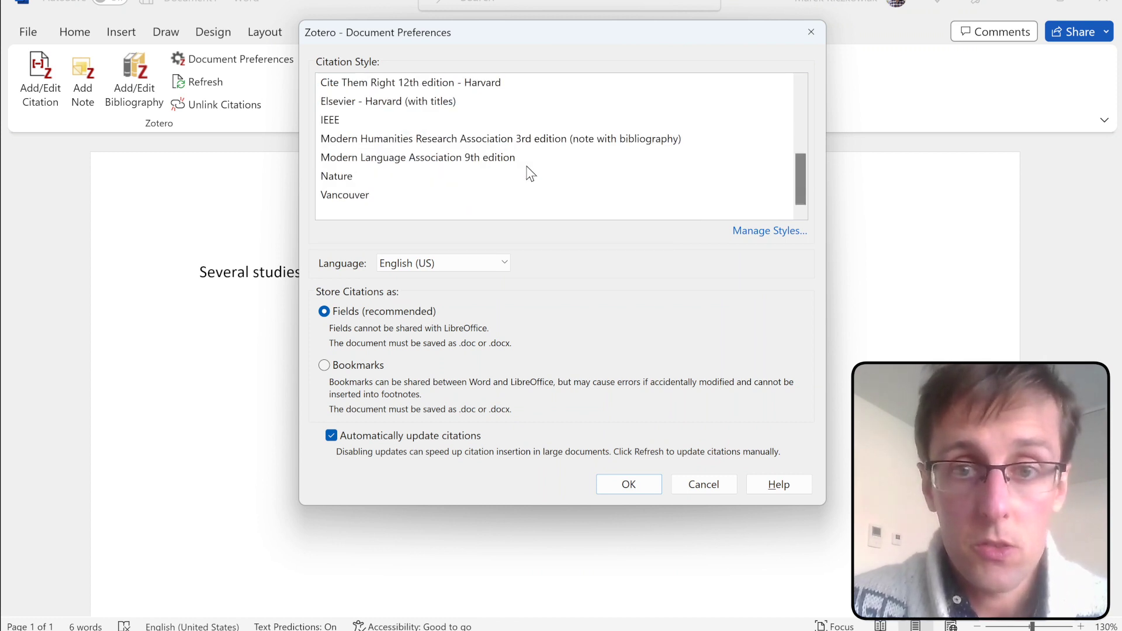
scroll(509, 137, "up", 5)
left_click(629, 489)
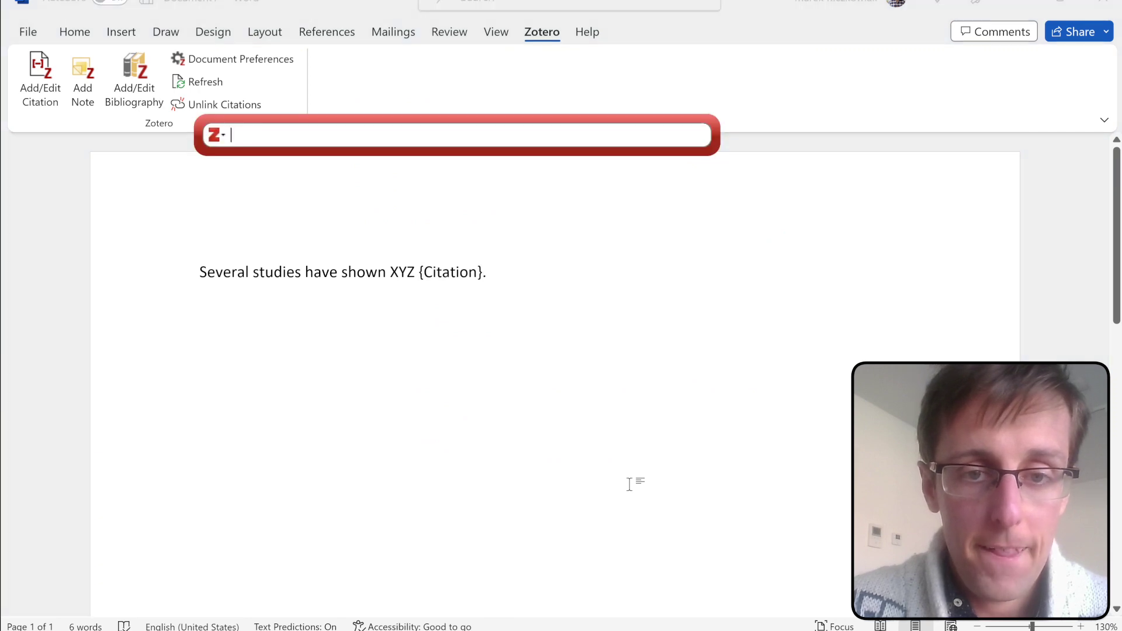
Cite "Confronting native speakerism in an ELT classroom" (2017), "A Matter of Degrees" (2015) and "Exploring Orientalist discourse" (2021) together after "XYZ".
type("kicz")
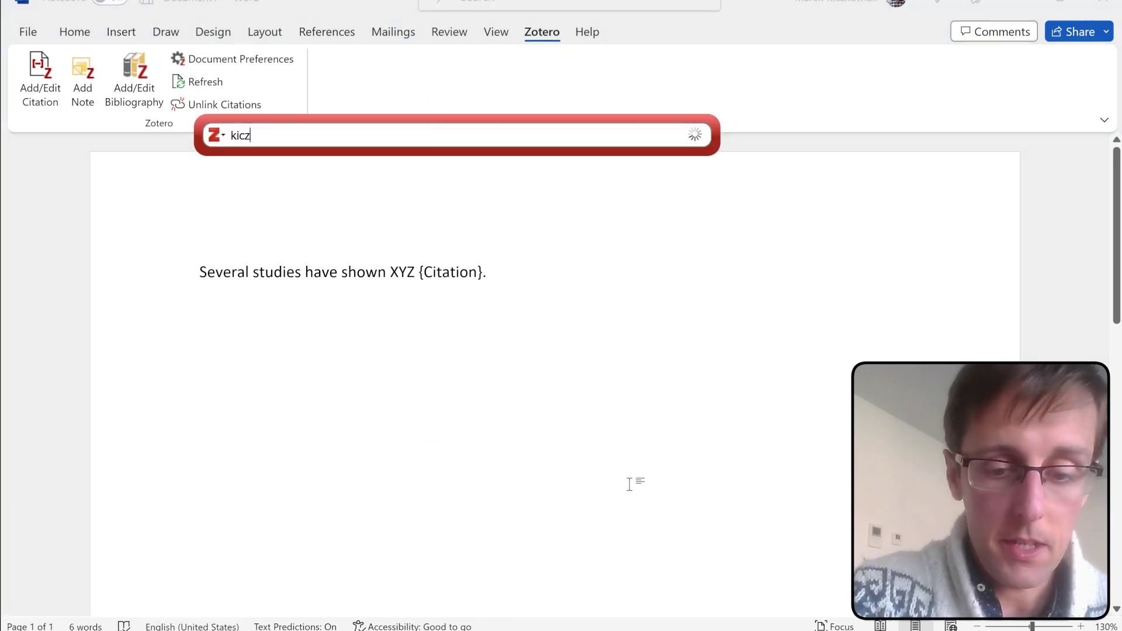
type("kowiak")
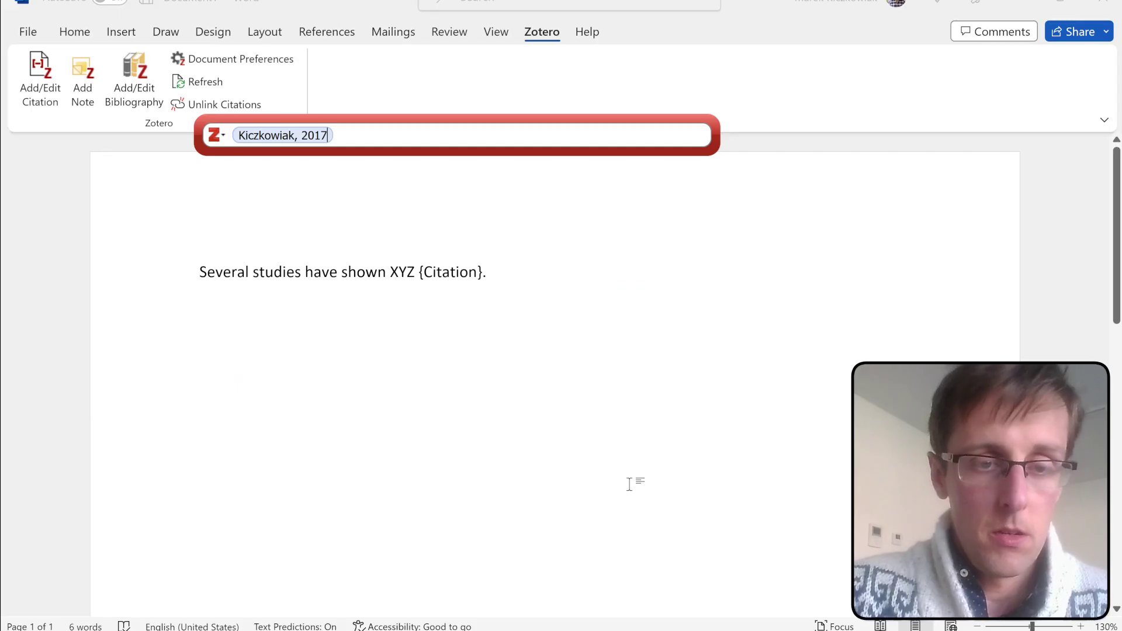
type("lowe")
key("Down")
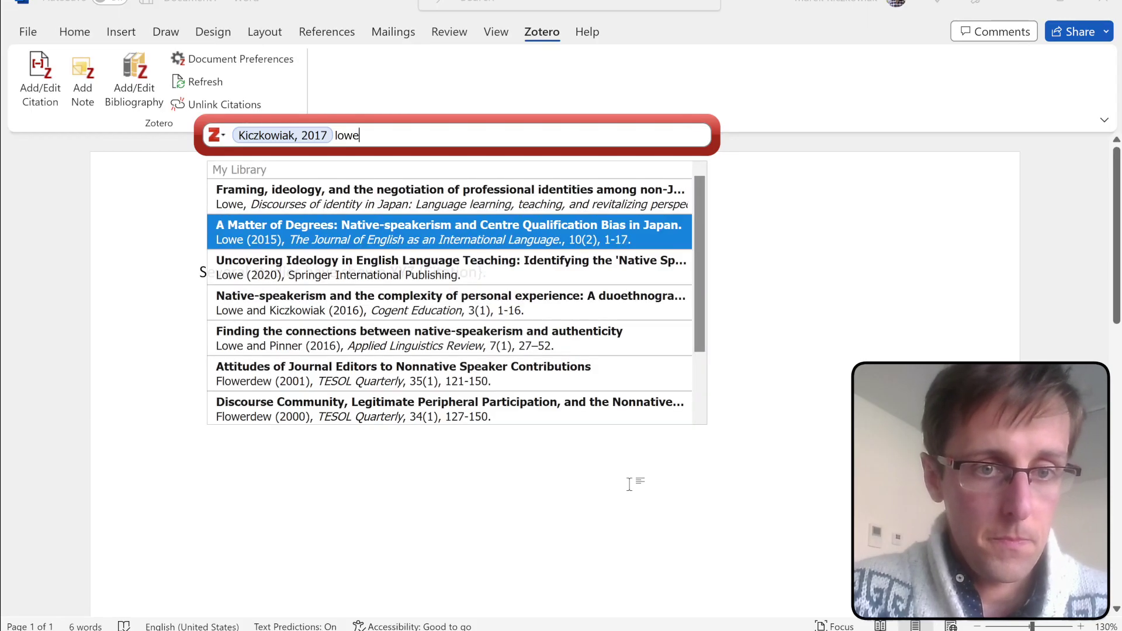
key("Return")
type("holl")
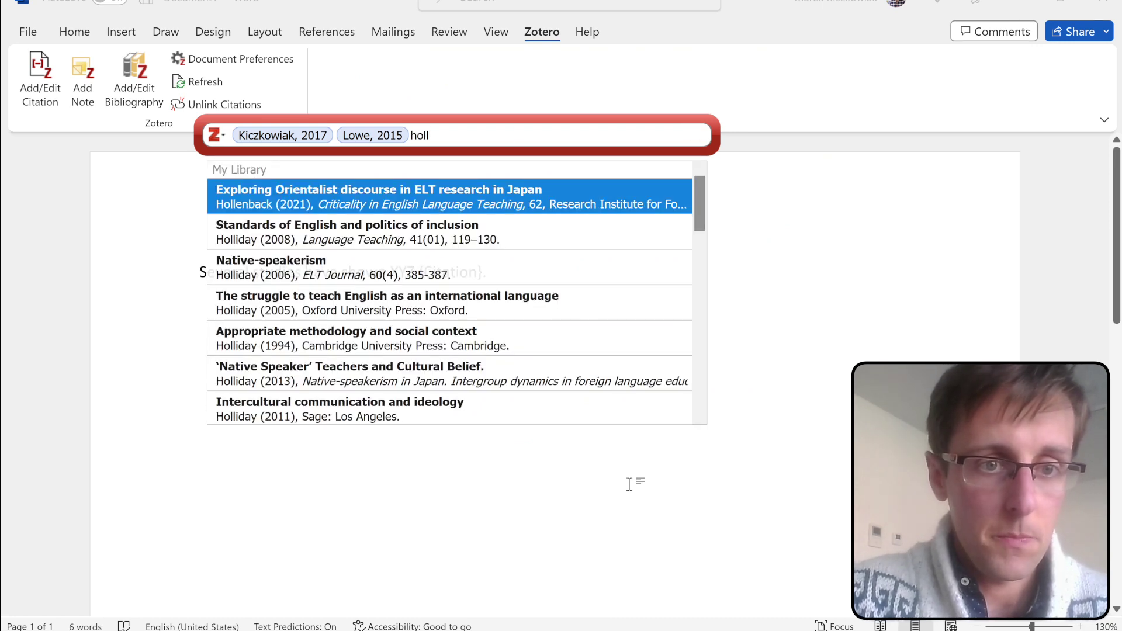
key("Return")
key("Return")
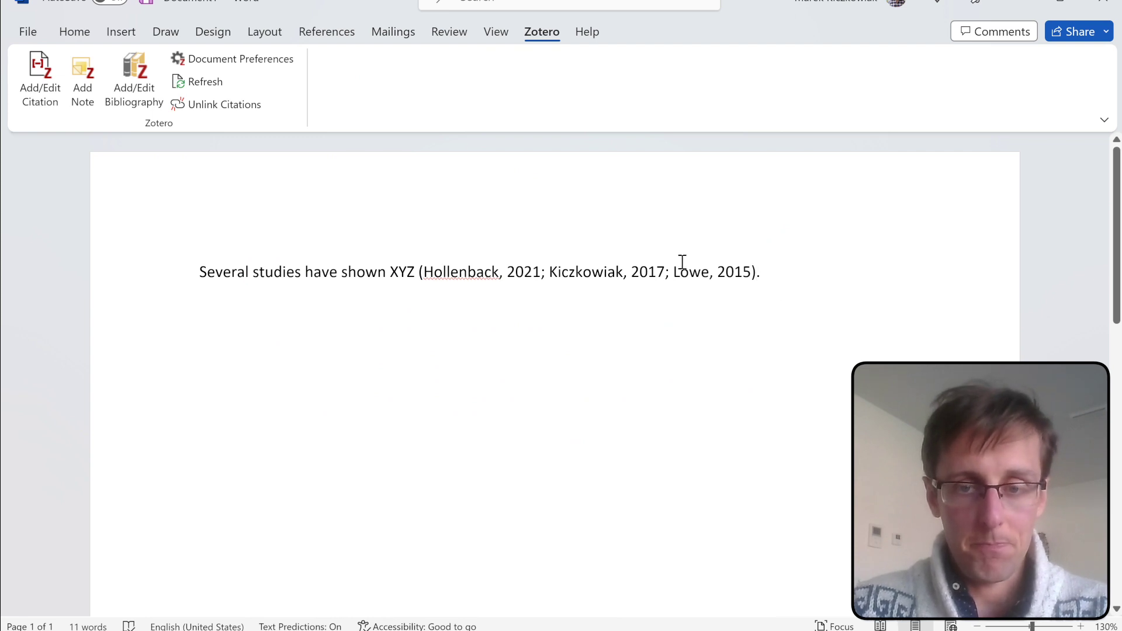
Add a "References" heading two lines below the sentence and insert the Zotero bibliography under it.
key("Return")
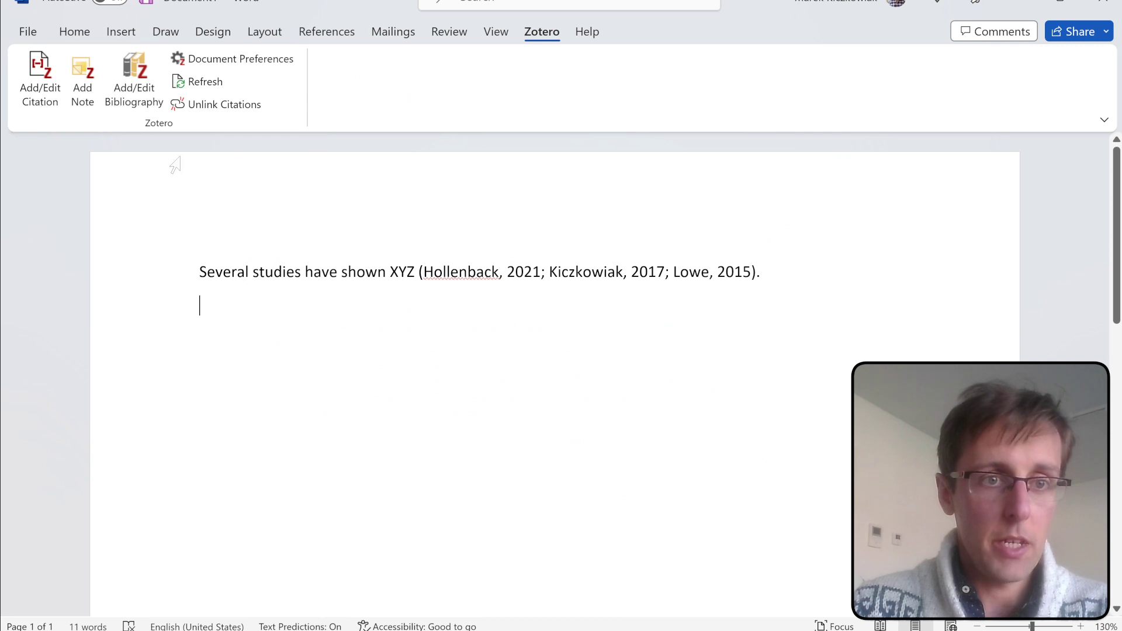
key("Return")
type("References")
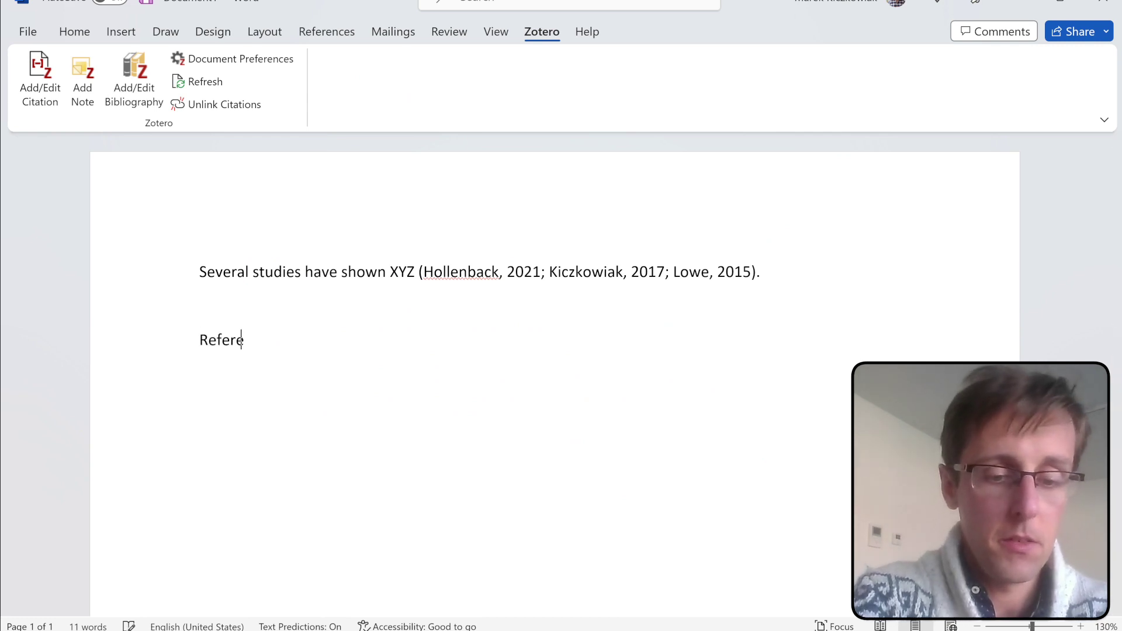
left_click(133, 67)
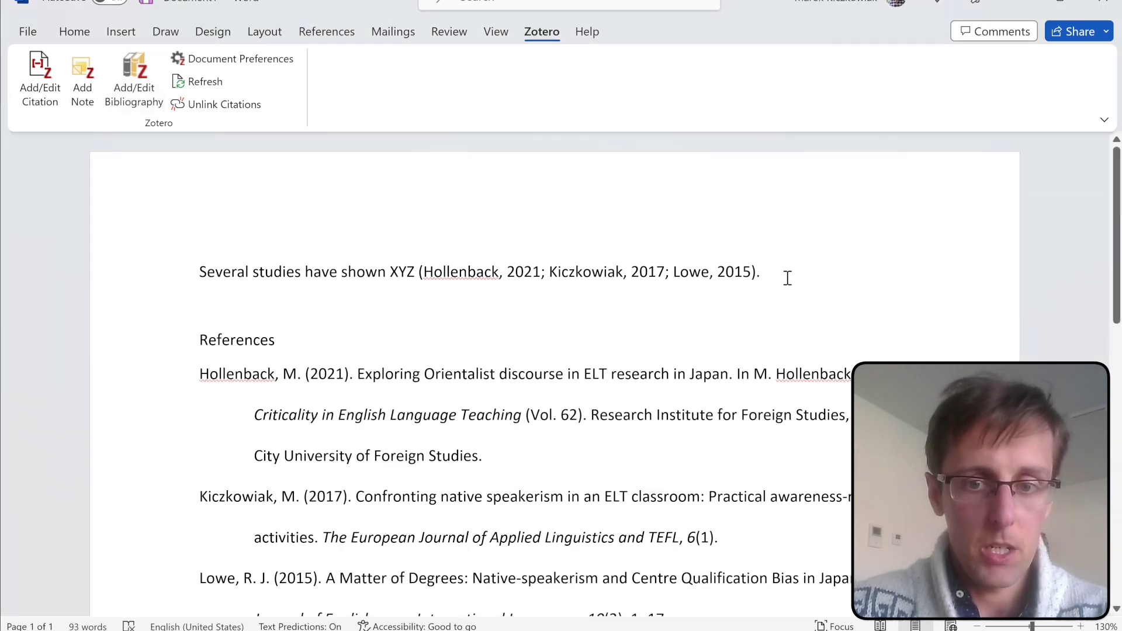
Write a second sentence with the author's surname and "argues that XYZ", citing "A Matter of Degrees" (2015) after the surname with the author omitted.
key("Return")
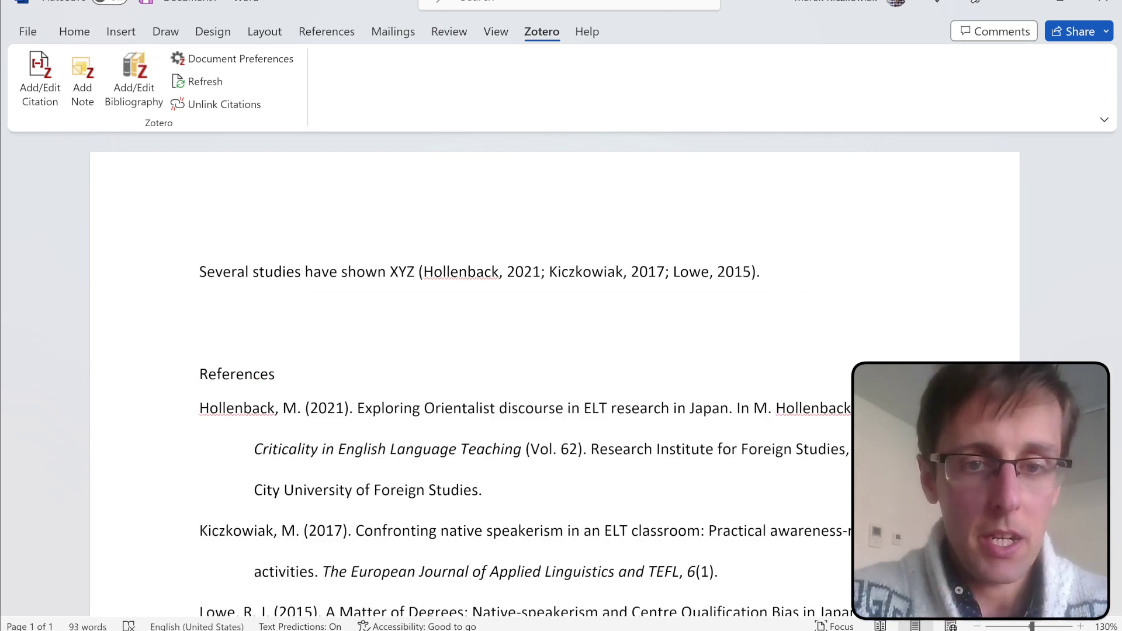
type("Lowe  argues that XYZ")
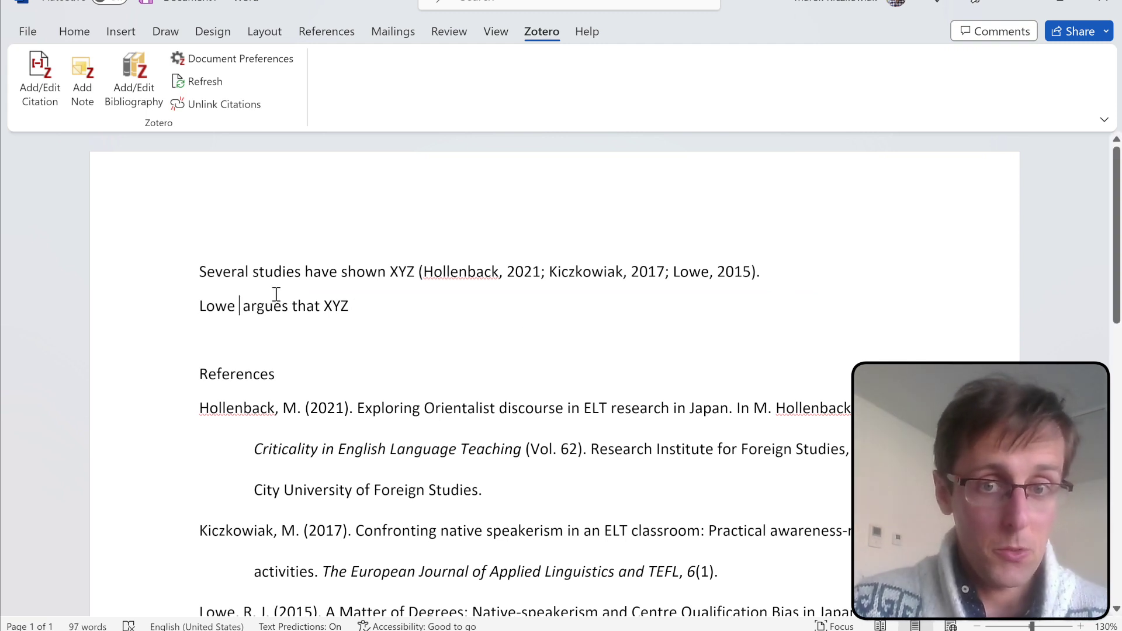
left_click(33, 88)
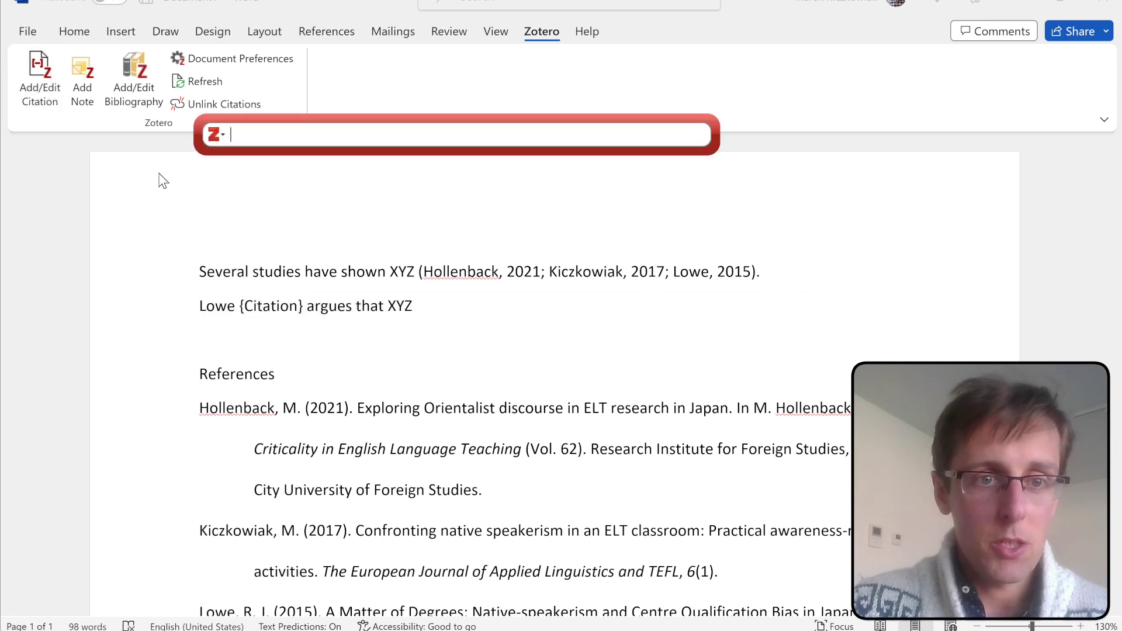
type("lowe")
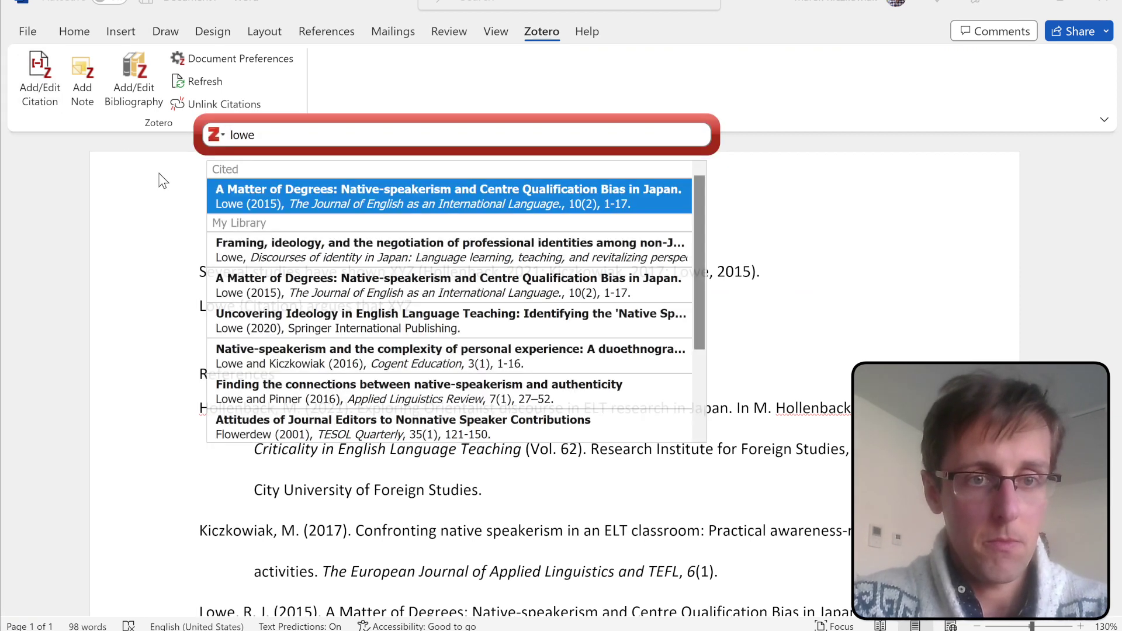
key("Return")
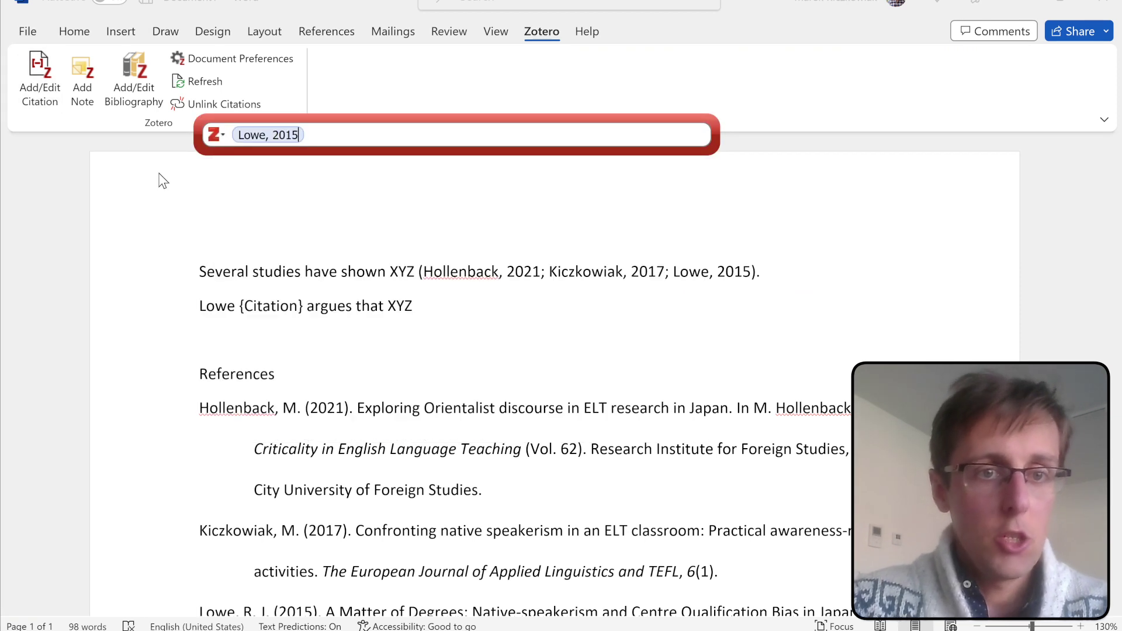
left_click(274, 134)
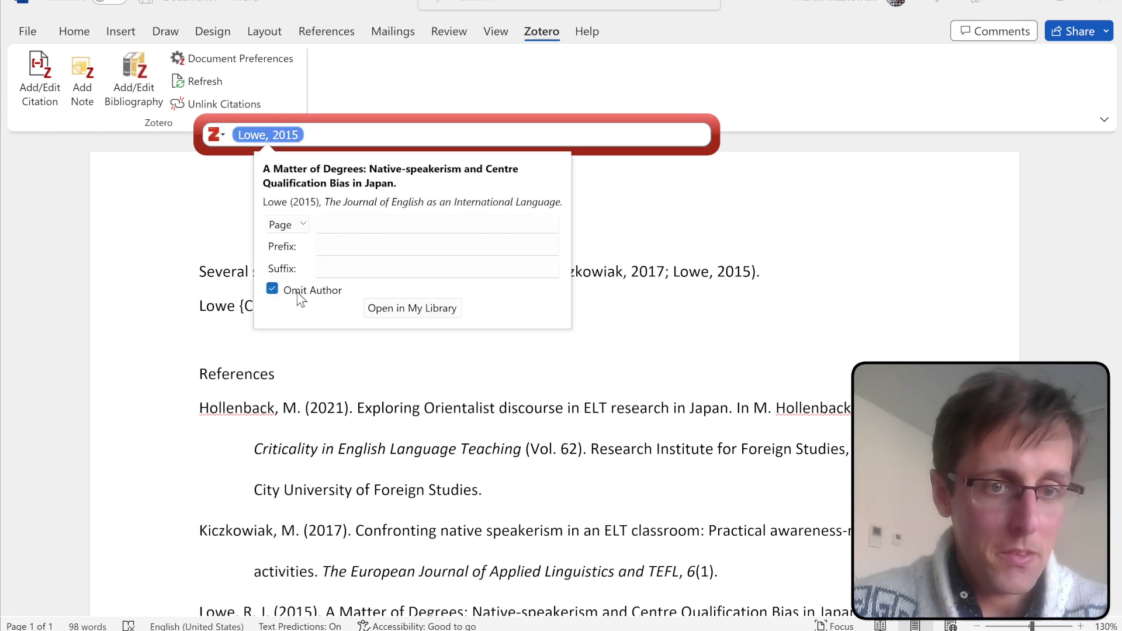
key("Return")
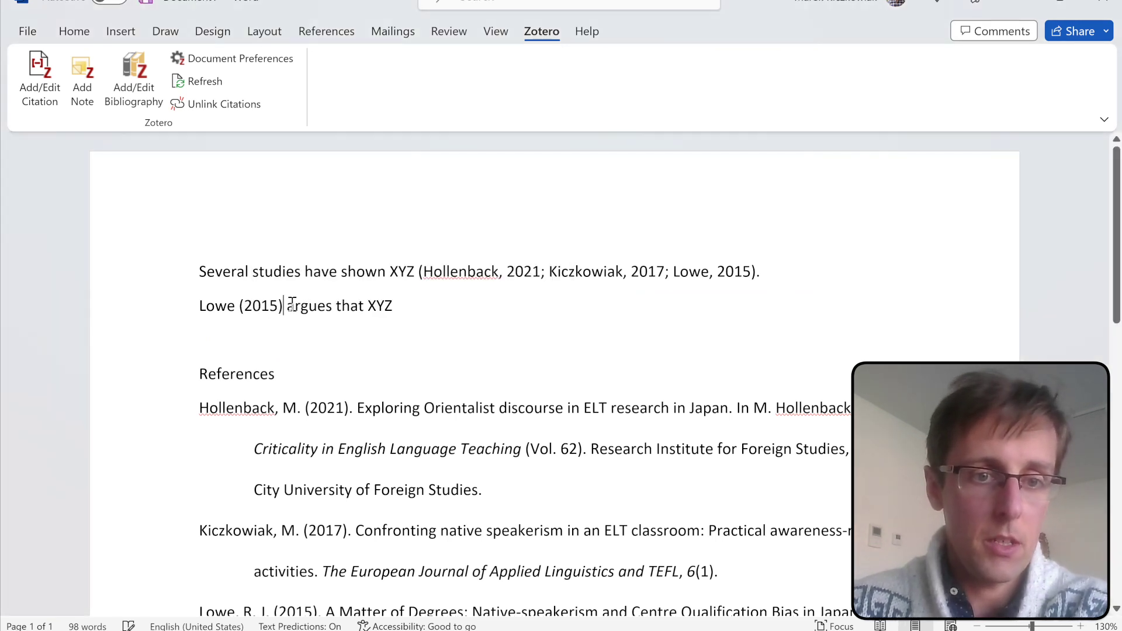
Enclose "XYZ" in the second sentence in double quotation marks.
left_click(261, 304)
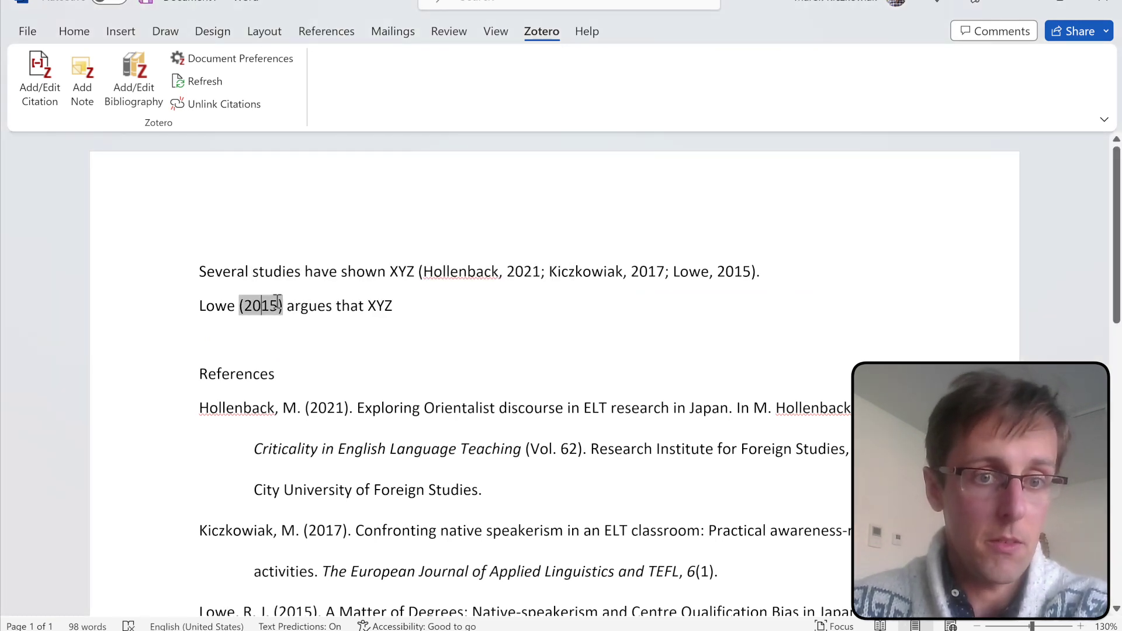
left_click(370, 305)
type("@")
left_click(415, 305)
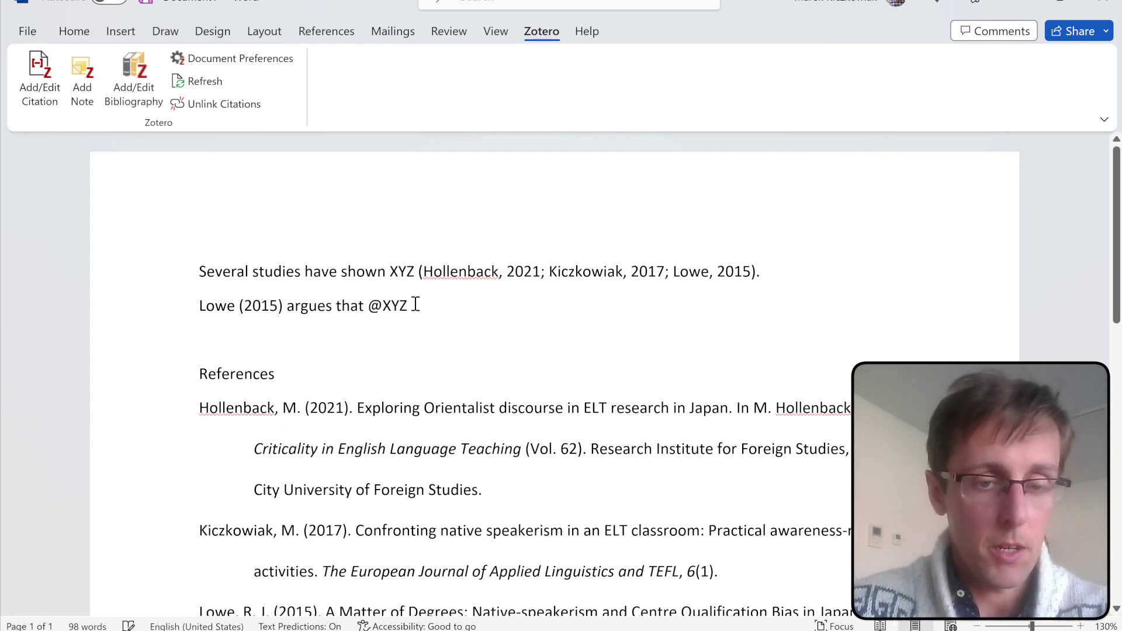
type("\"")
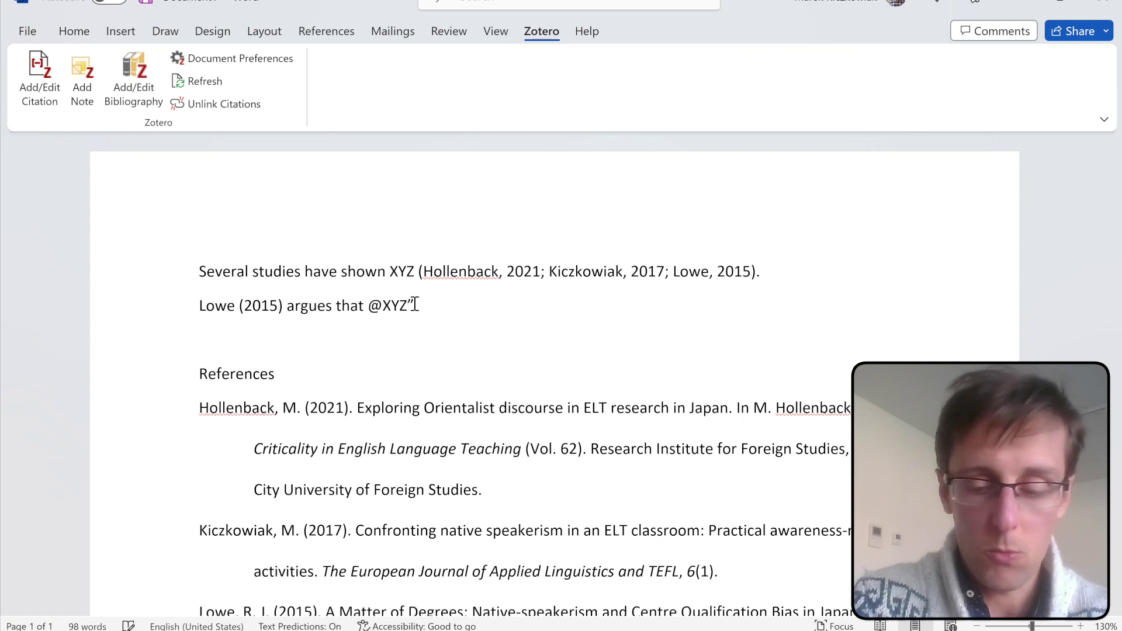
key("Left")
key("Left")
key("Left")
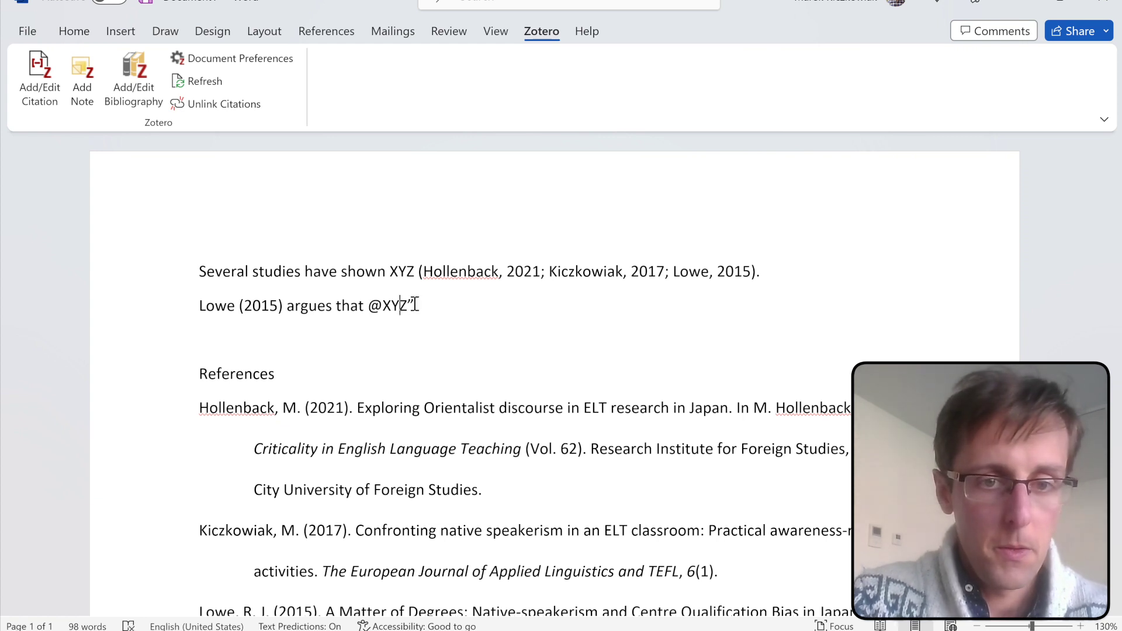
key("BackSpace")
type("\"")
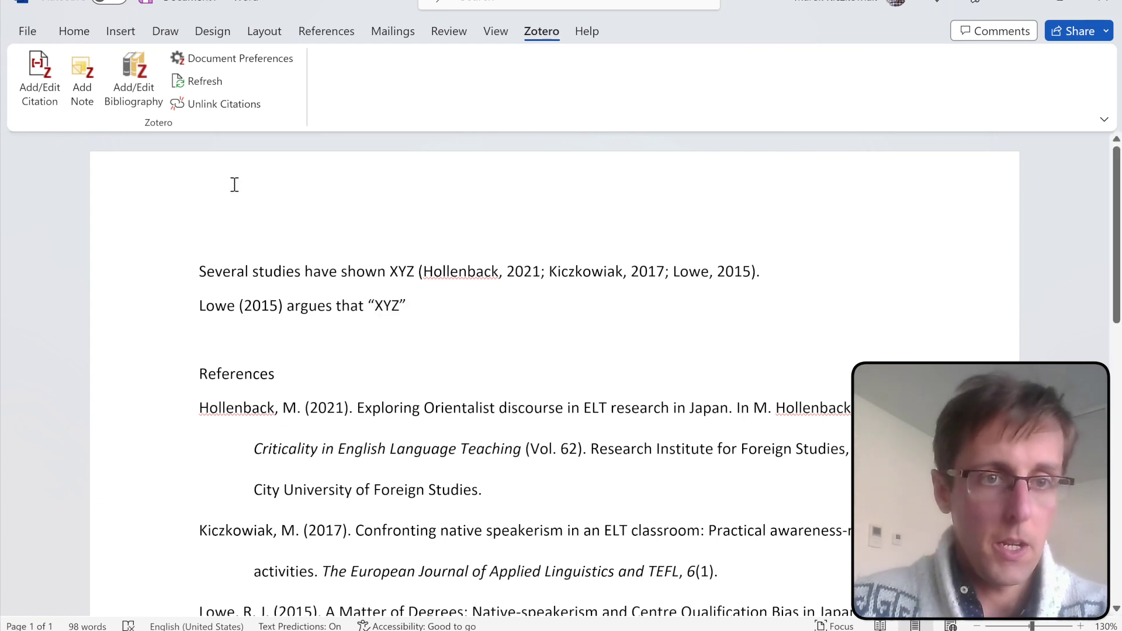
Edit the 2015 citation in the second sentence to include page 12.
left_click(263, 306)
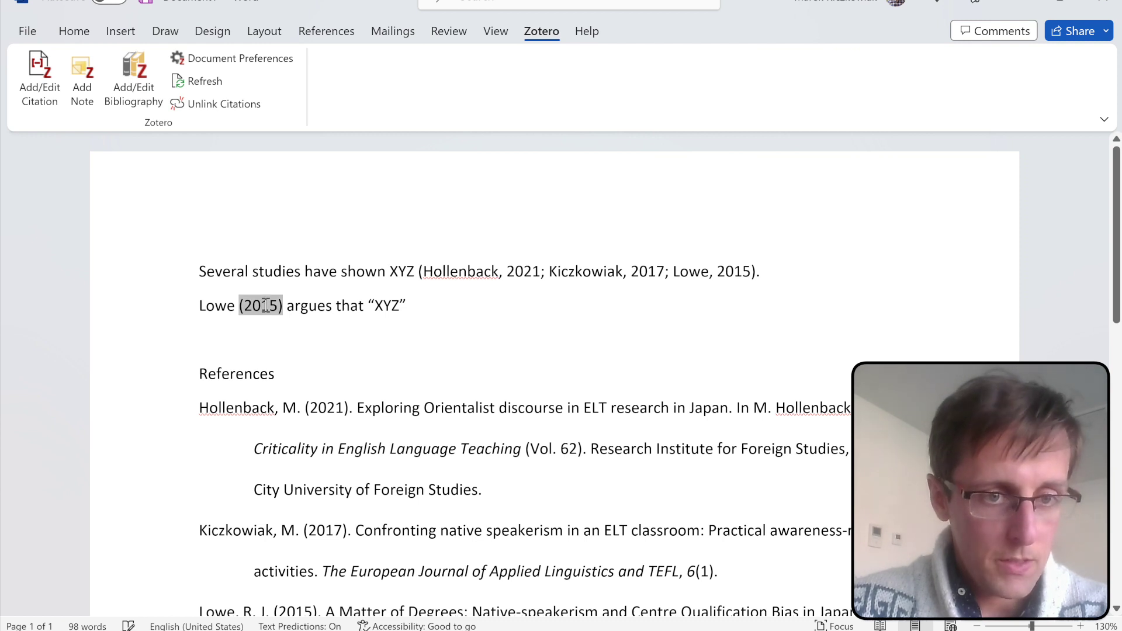
left_click(23, 77)
left_click(266, 136)
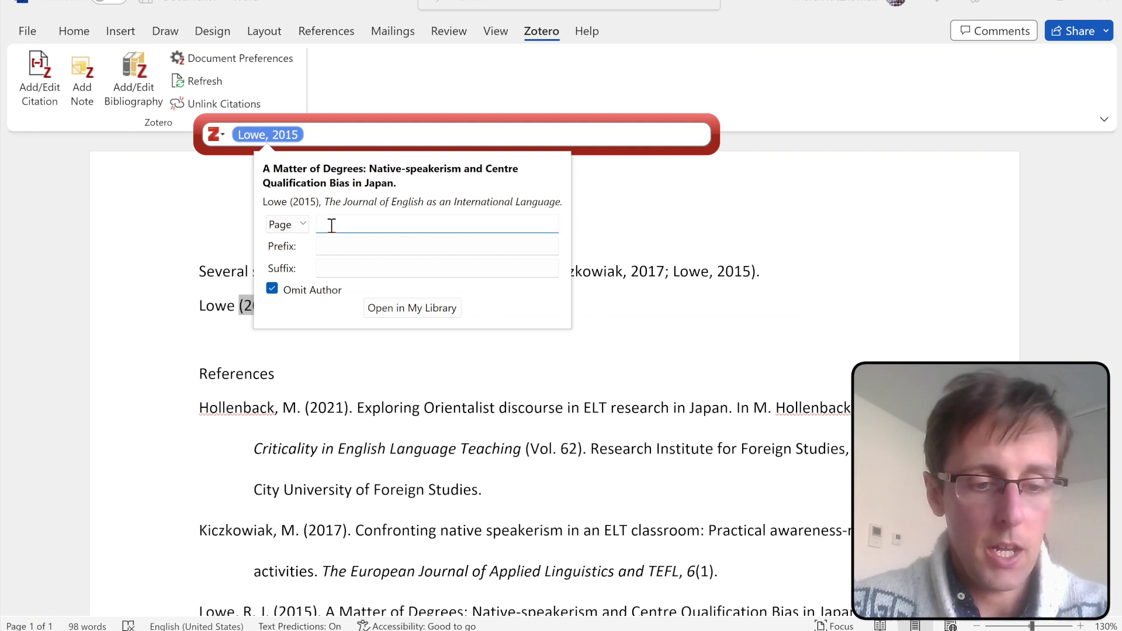
type("12")
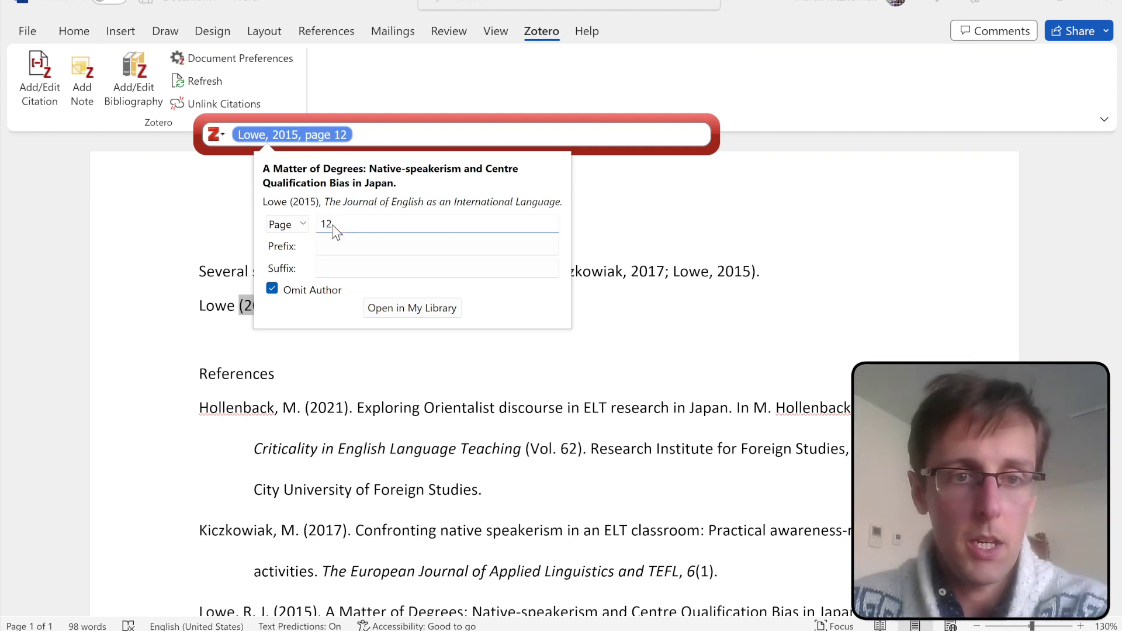
key("Return")
key("Return")
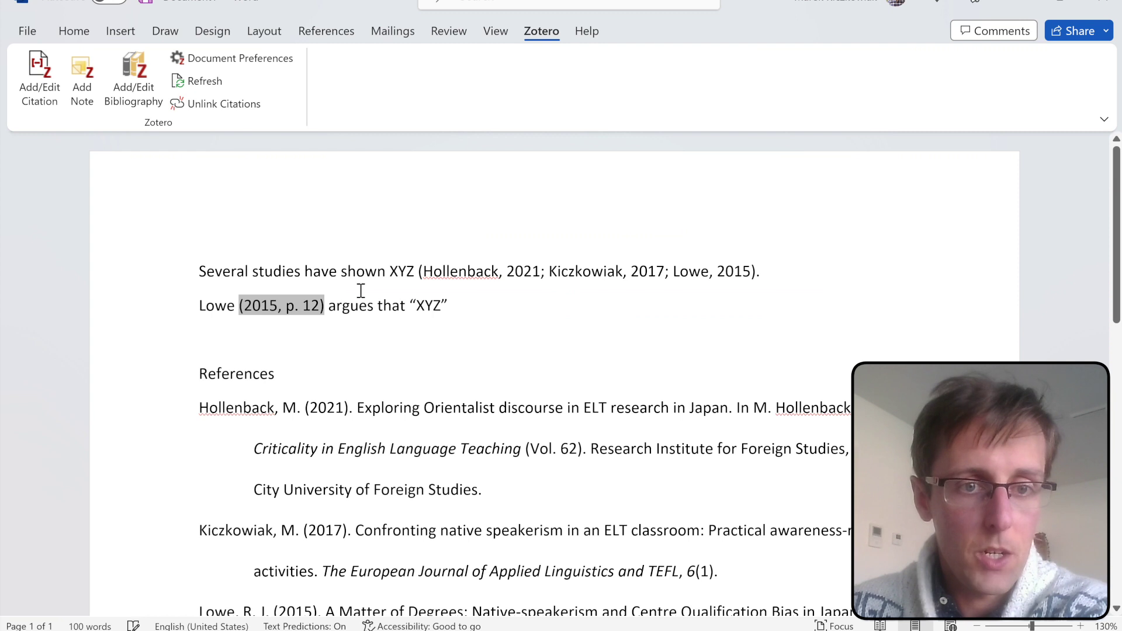
left_click(479, 313)
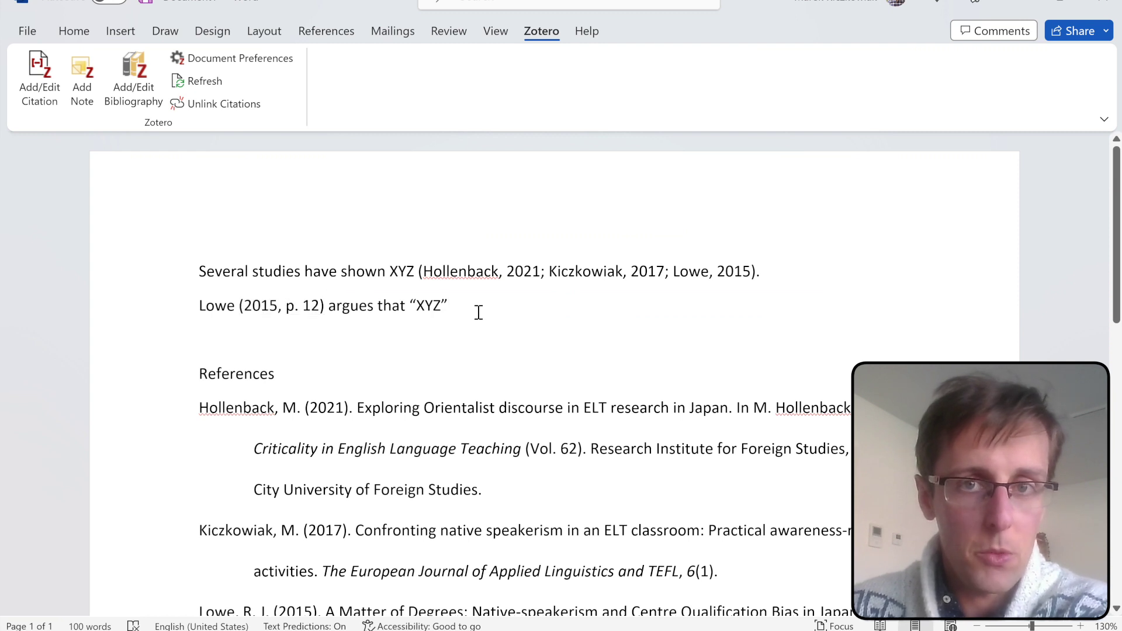
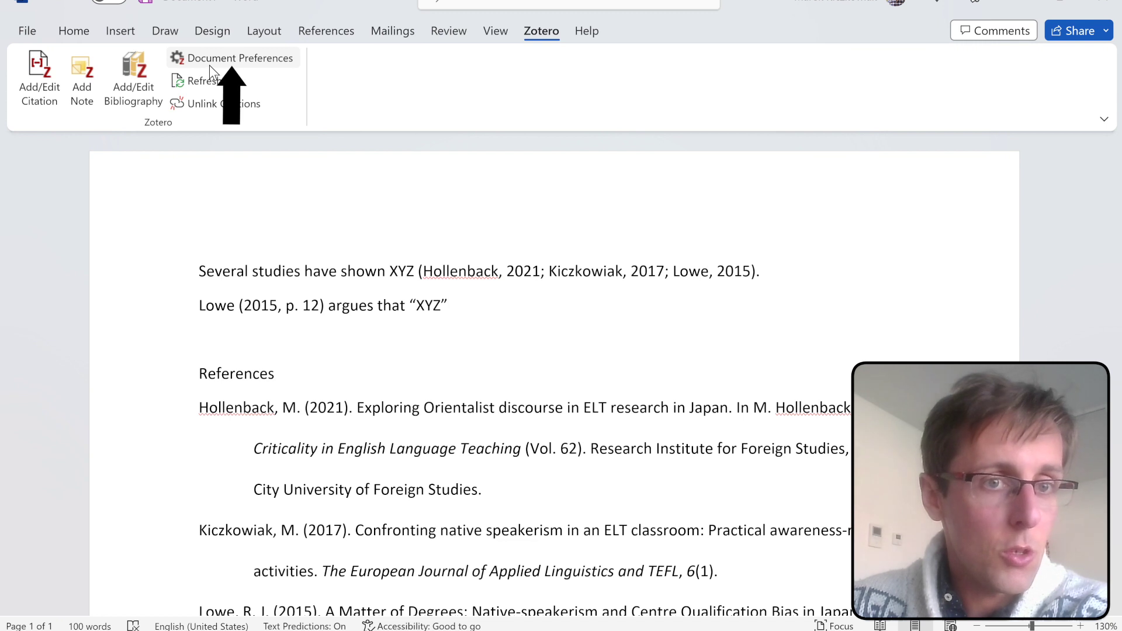
Change the document's citation style to Vancouver and check the reformatted citations and reference list.
left_click(209, 63)
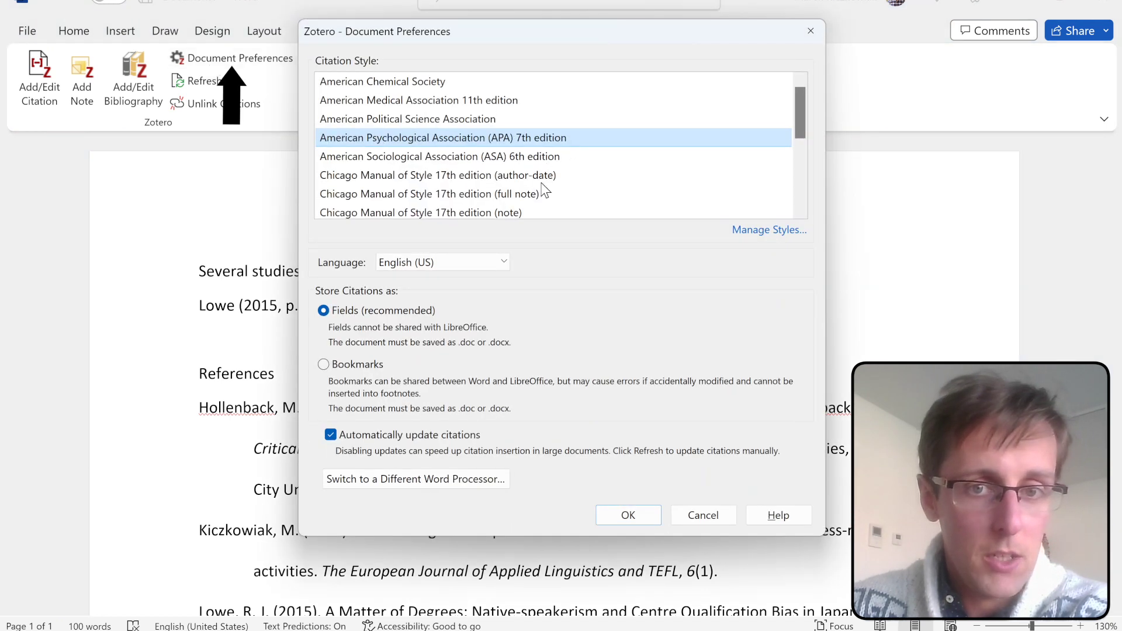
scroll(545, 190, "down", 5)
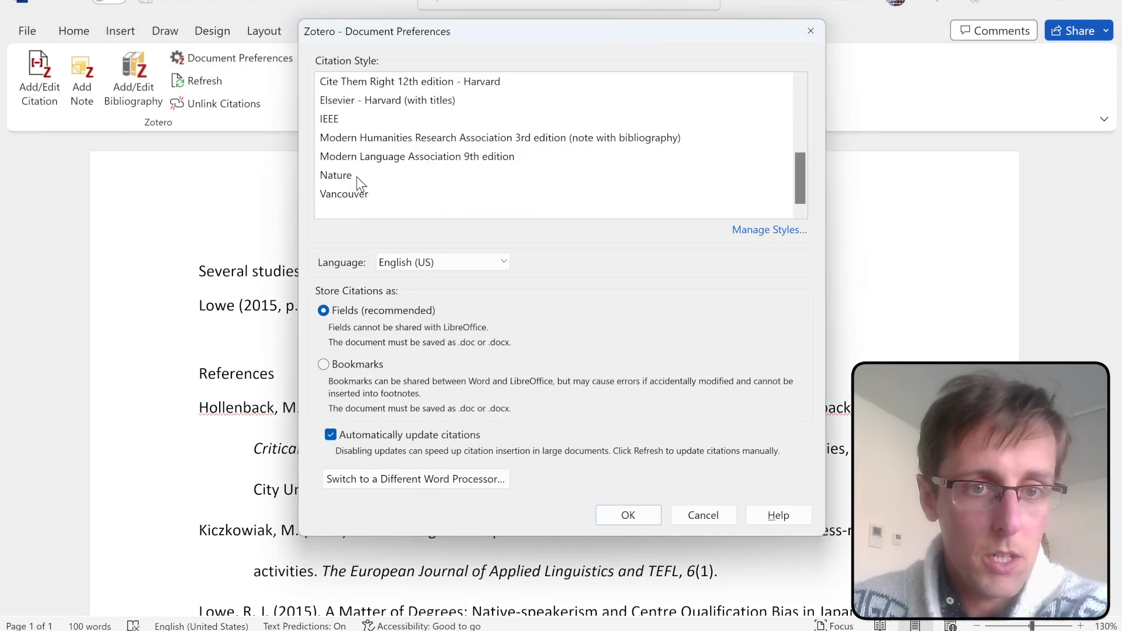
left_click(348, 197)
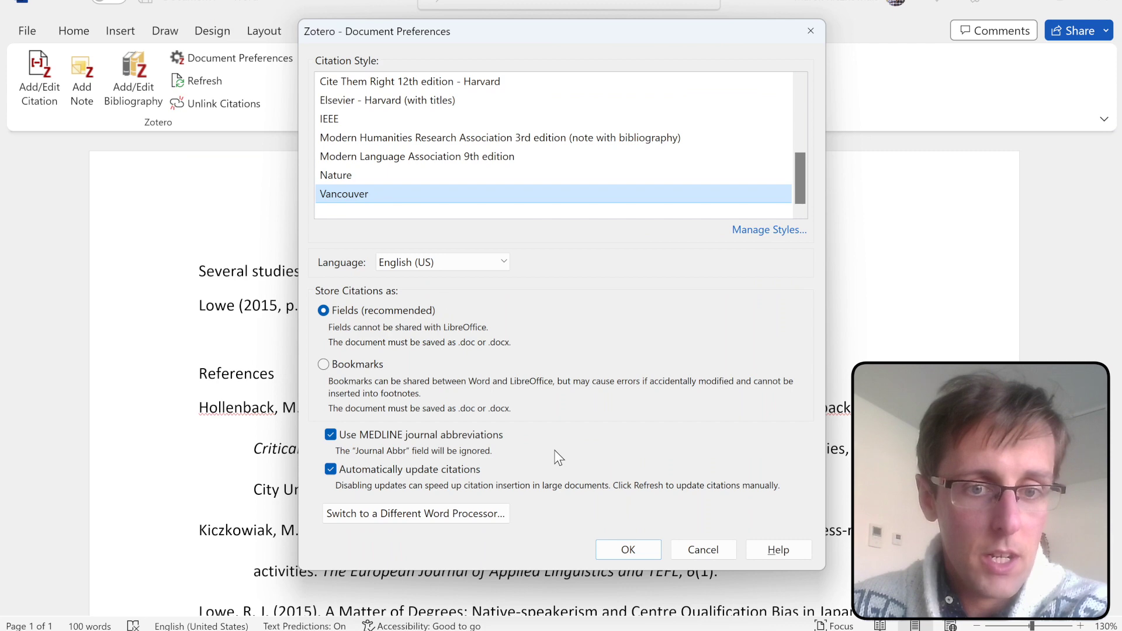
left_click(637, 554)
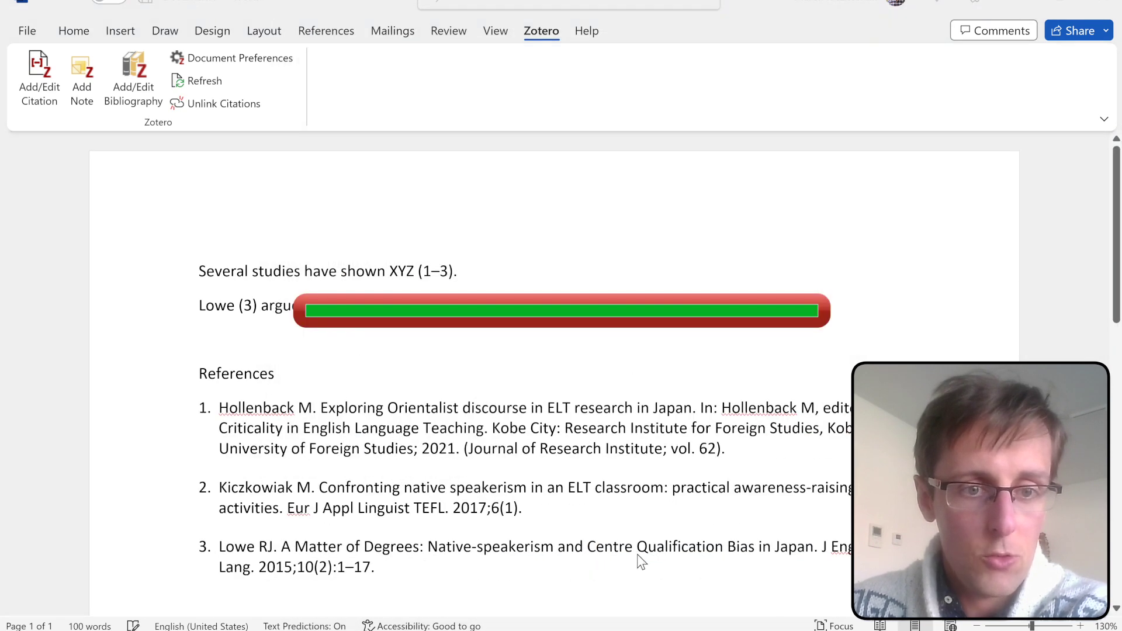
scroll(369, 345, "down", 4)
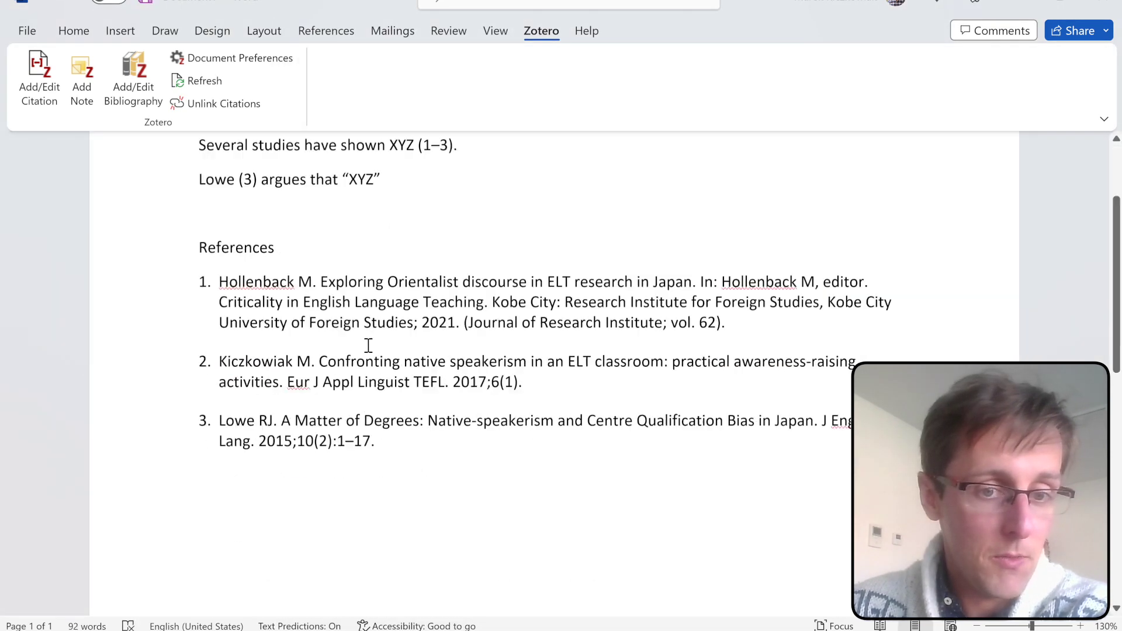
scroll(369, 346, "up", 4)
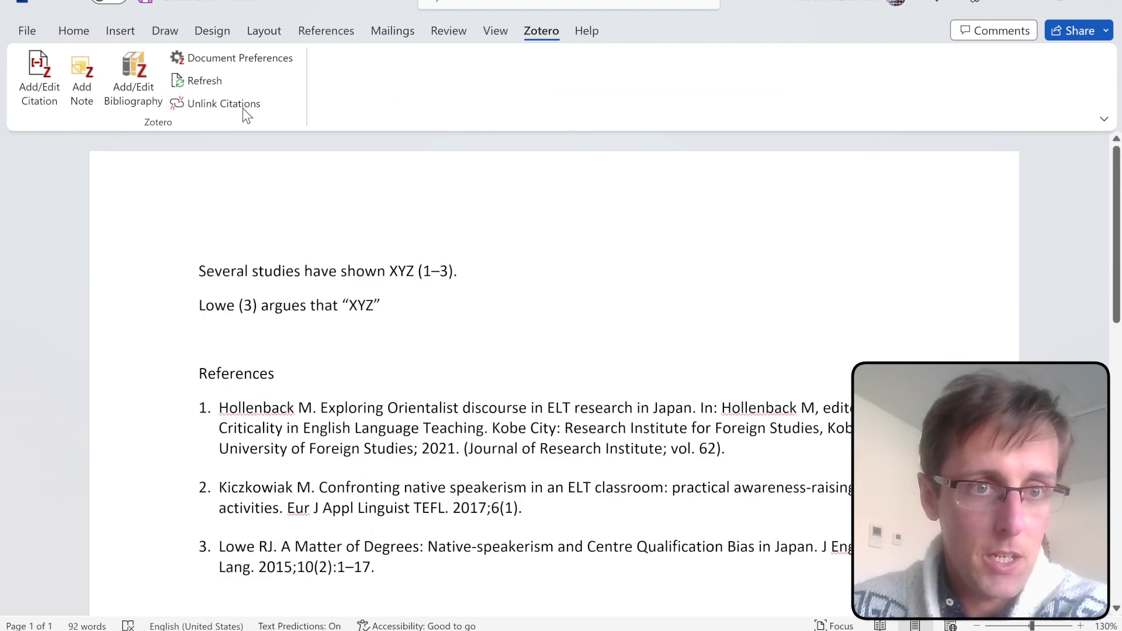
Open the Zotero preferences for the document and look through the list of available citation styles.
left_click(240, 59)
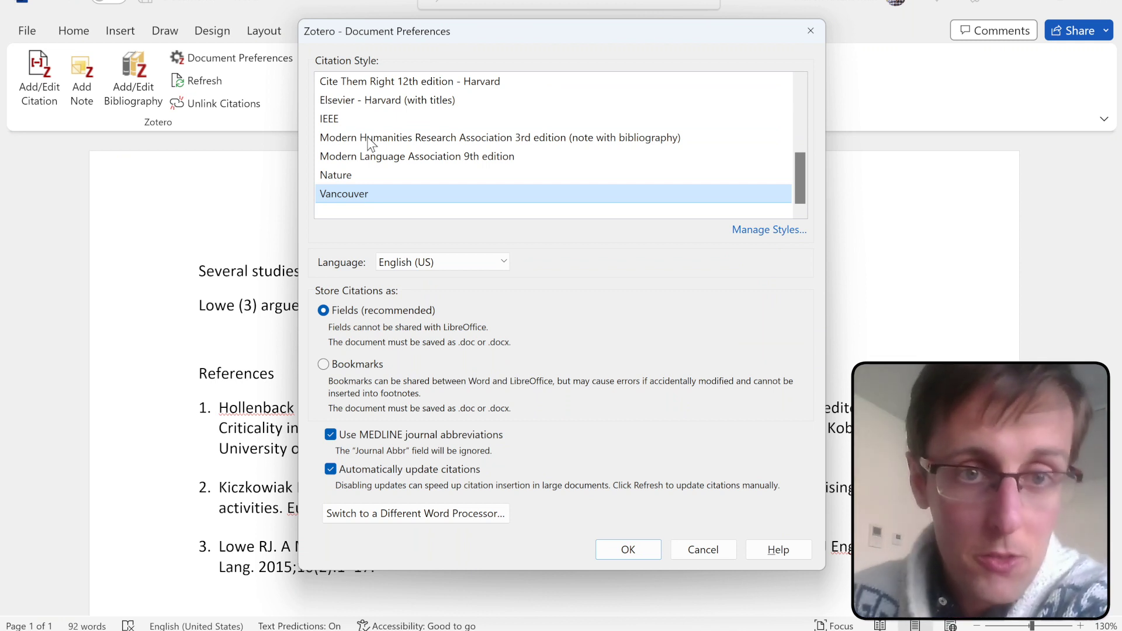
scroll(407, 158, "up", 3)
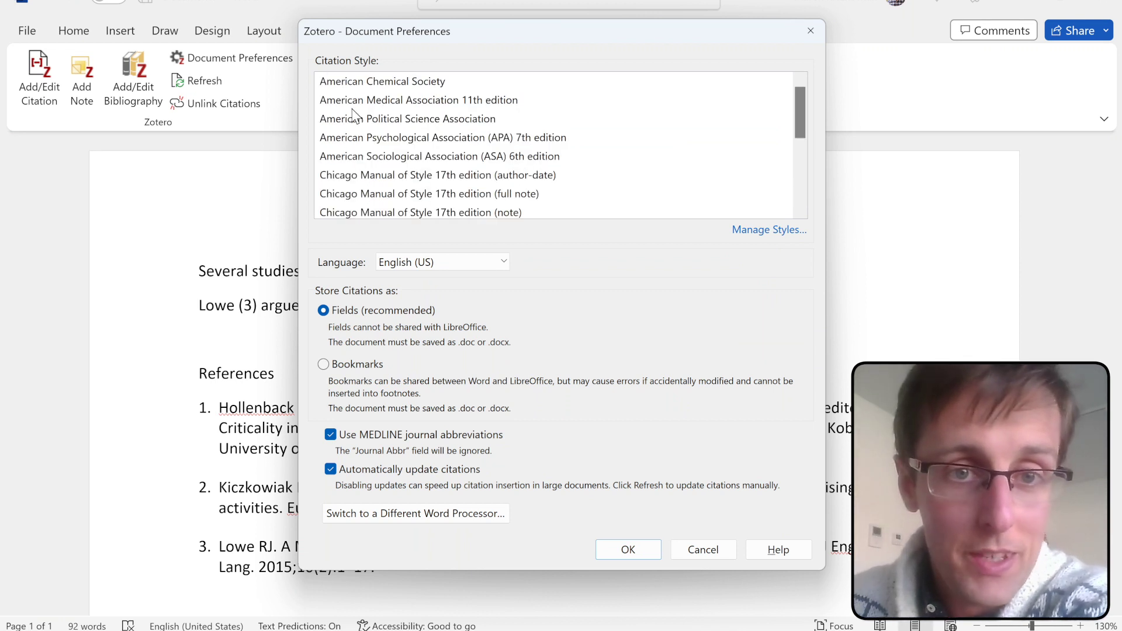
scroll(390, 142, "down", 3)
scroll(374, 153, "up", 3)
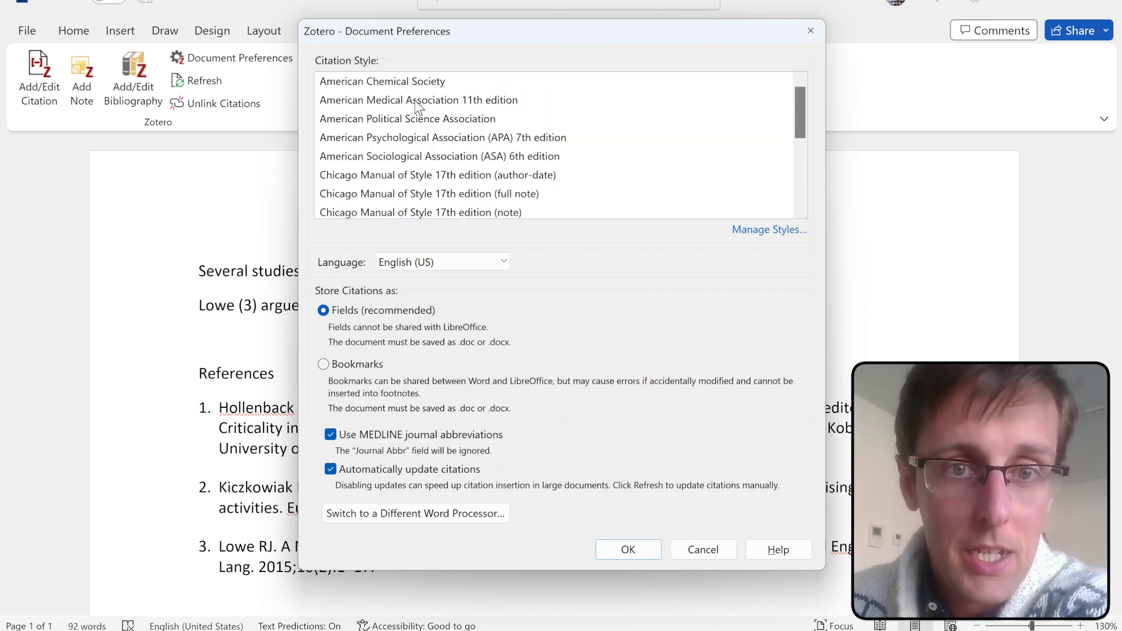
scroll(449, 164, "down", 2)
scroll(454, 164, "up", 2)
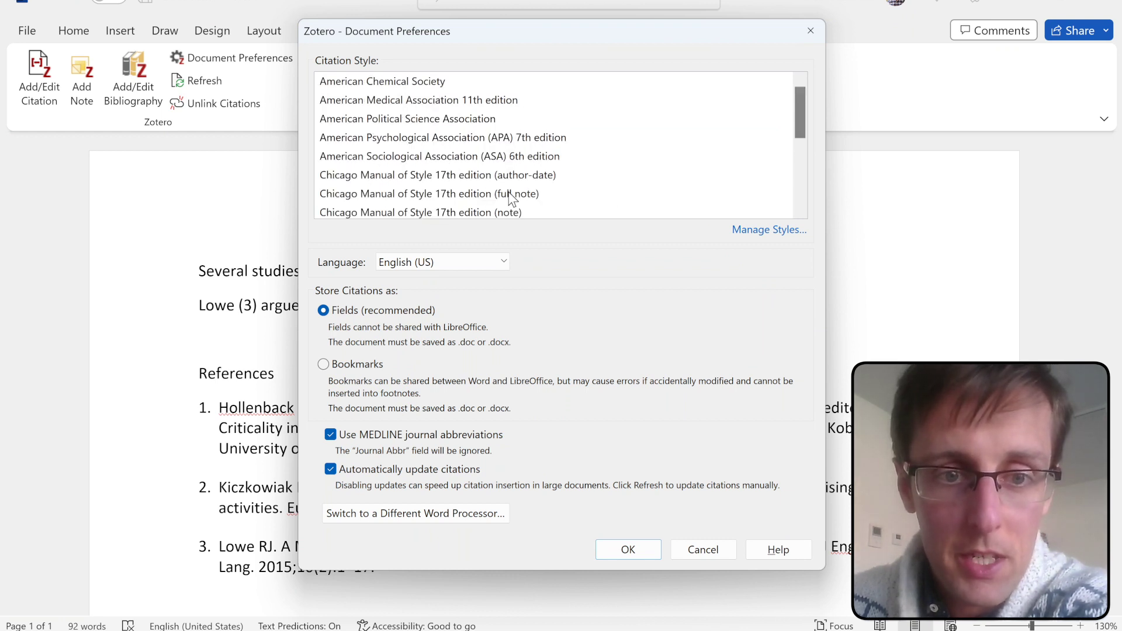
Open the citation style manager and look through the styles installed in Zotero.
left_click(760, 230)
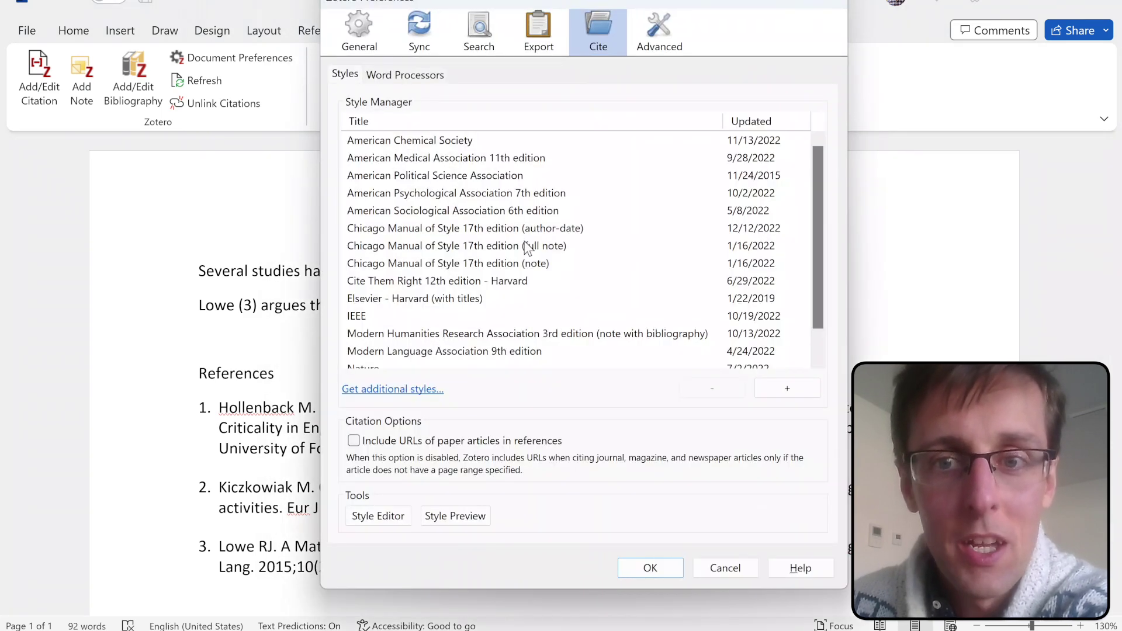
scroll(533, 219, "down", 1)
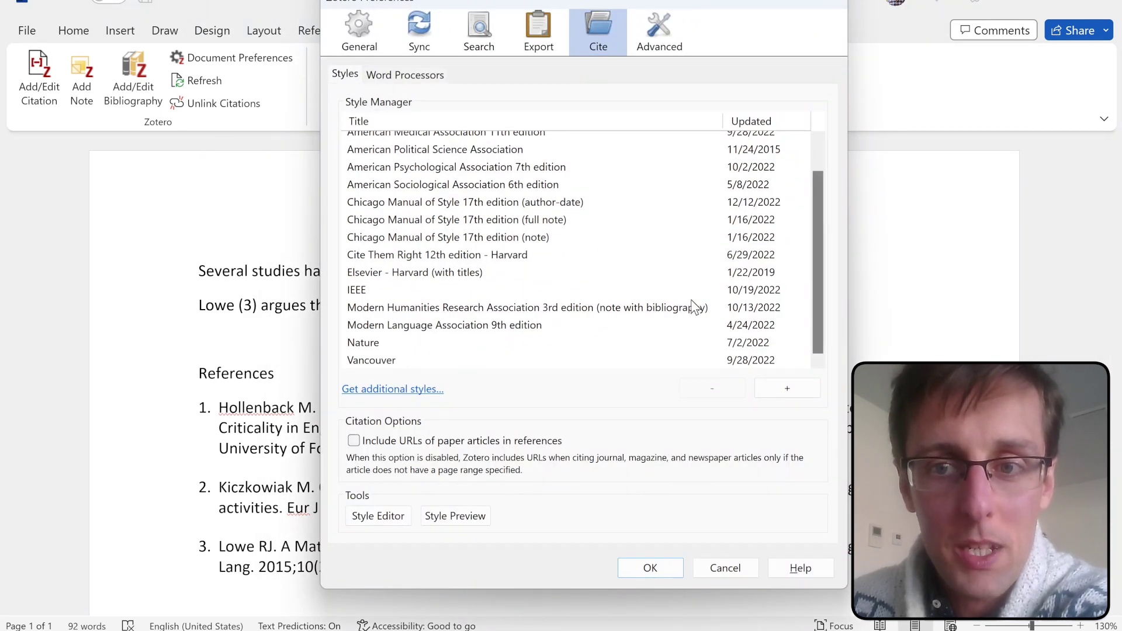
scroll(692, 306, "up", 1)
scroll(691, 307, "down", 1)
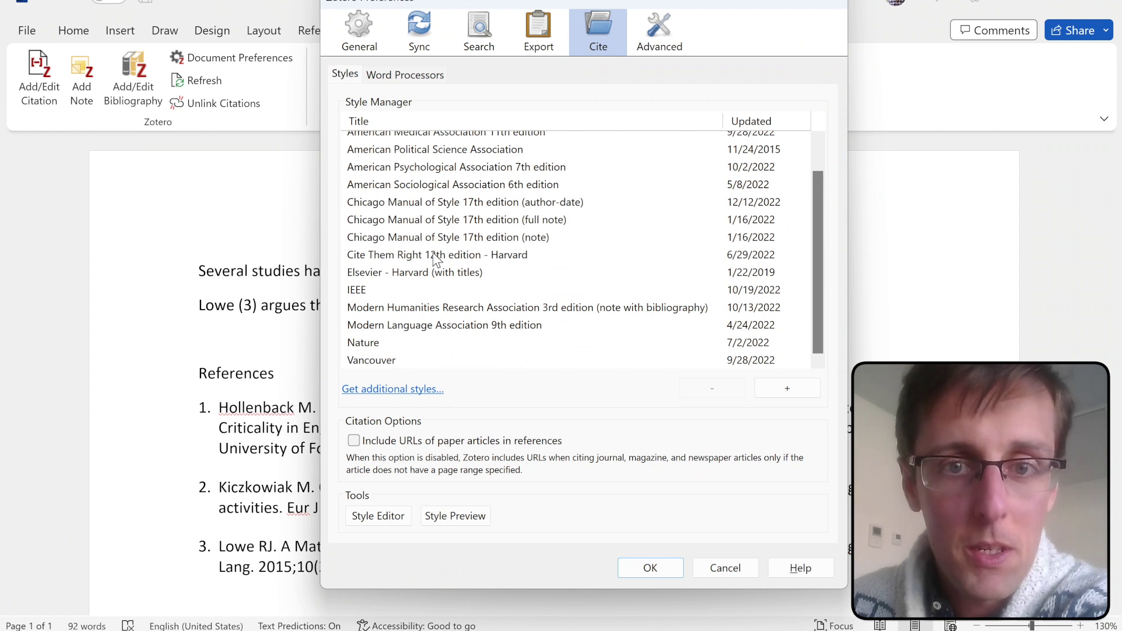
scroll(435, 259, "up", 1)
scroll(502, 232, "down", 1)
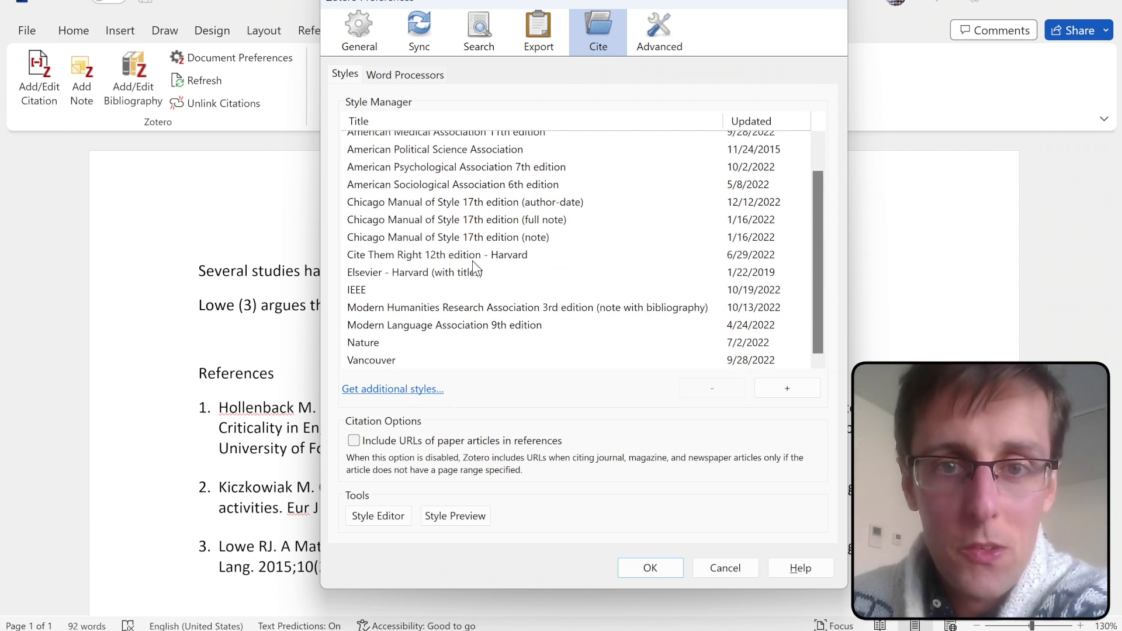
Open the catalogue of additional citation styles and browse its unfiltered list.
left_click(390, 389)
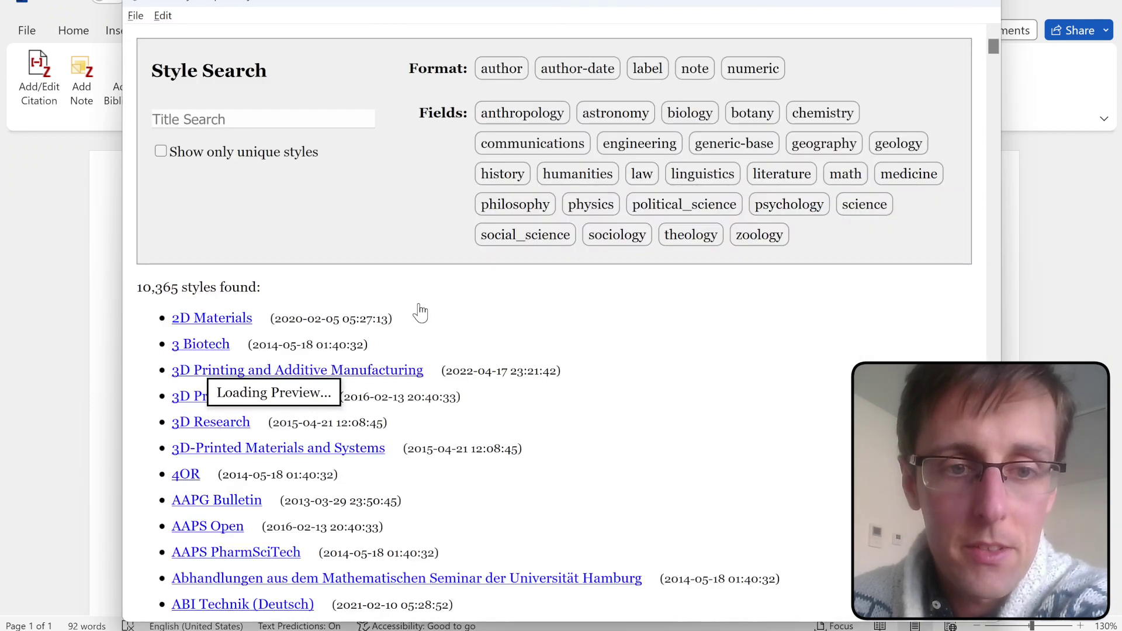
scroll(718, 380, "down", 12)
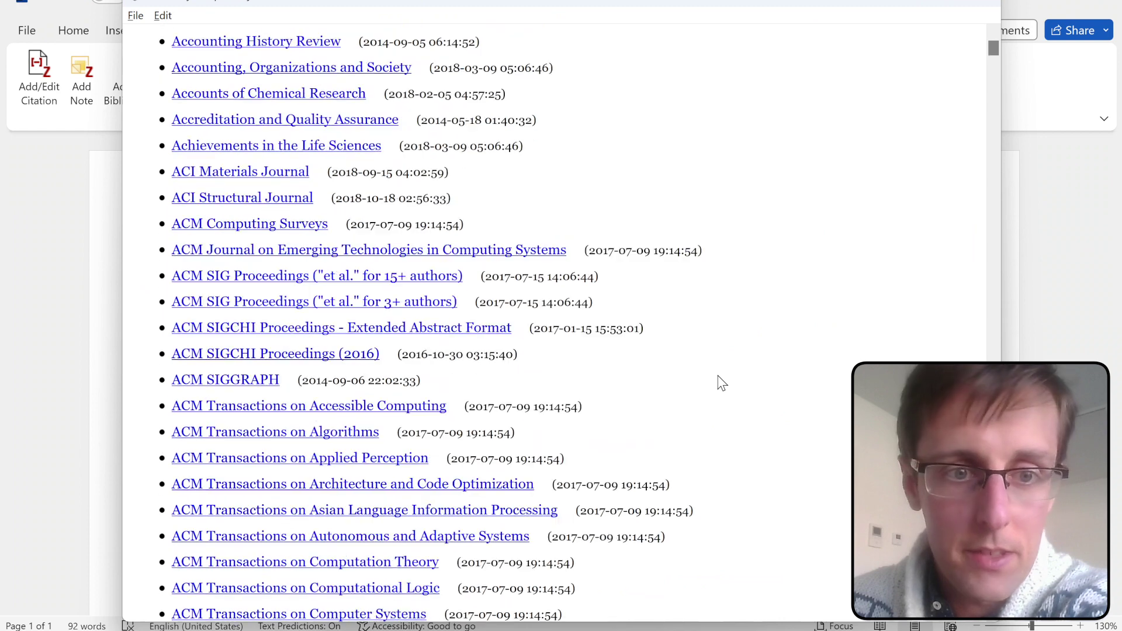
scroll(719, 380, "up", 9)
scroll(718, 375, "up", 4)
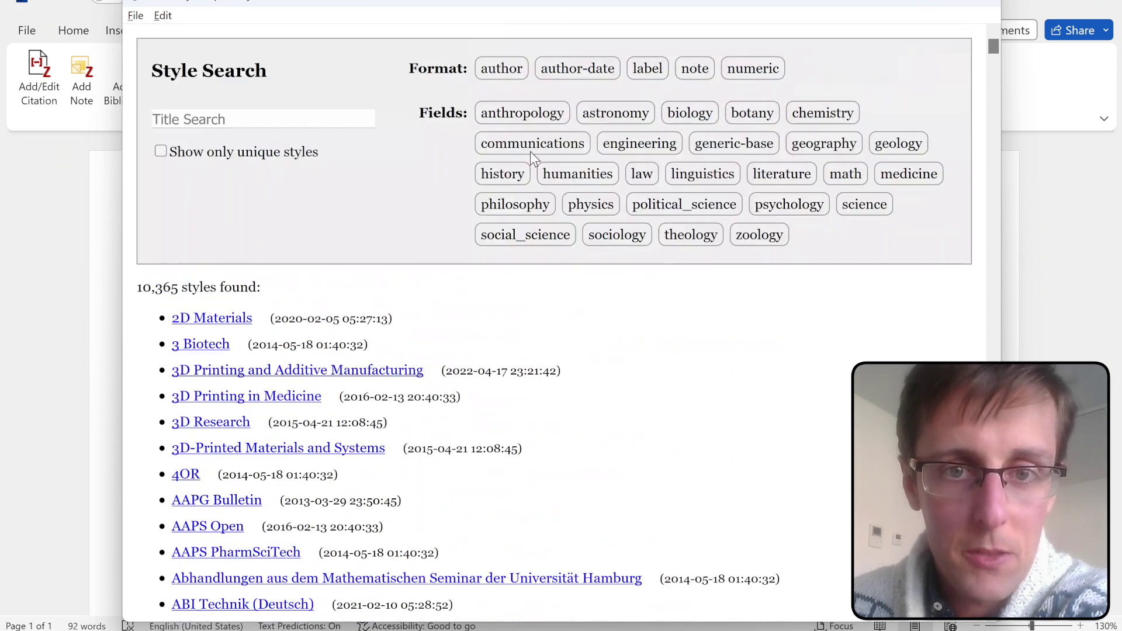
Filter the additional styles by the linguistics field, look through the matching styles, and close the catalogue and style settings.
left_click(714, 174)
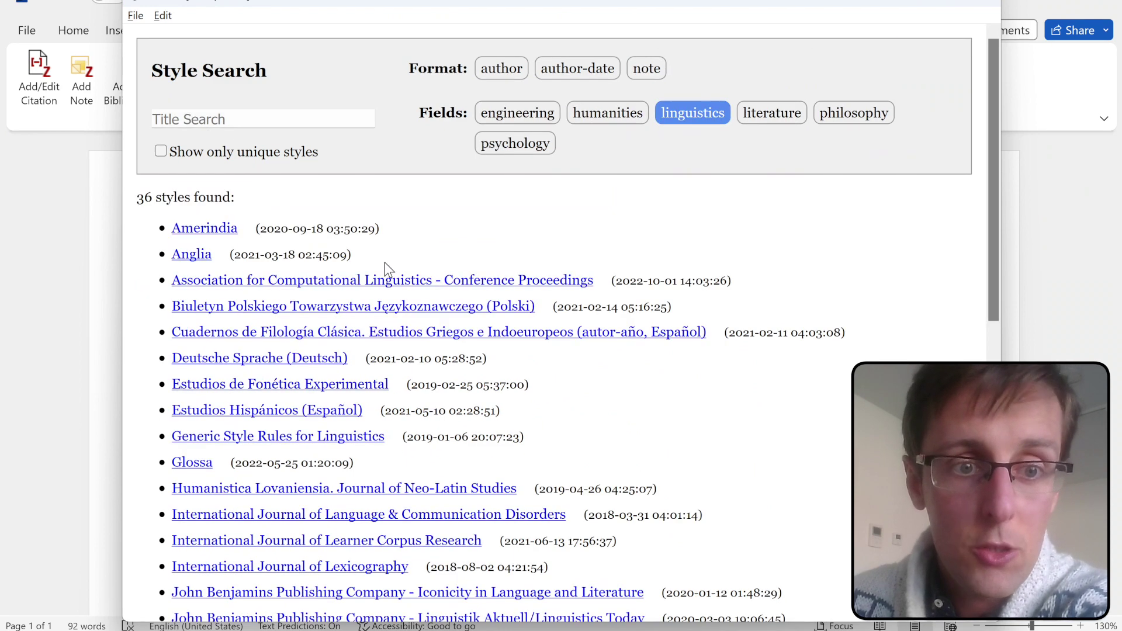
scroll(374, 468, "down", 10)
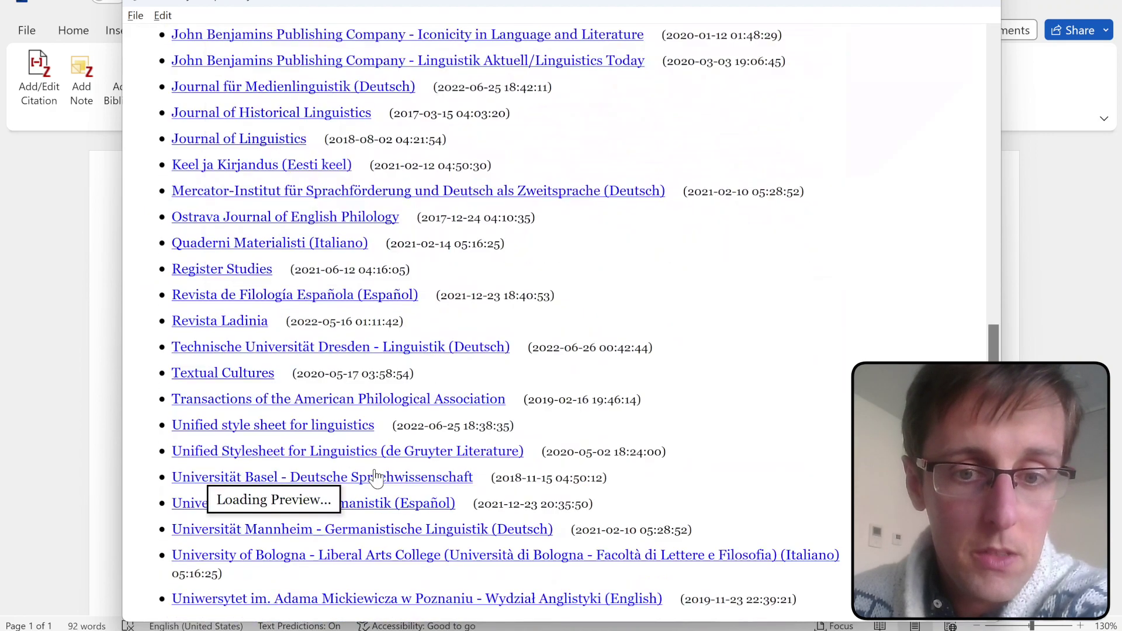
scroll(375, 477, "up", 10)
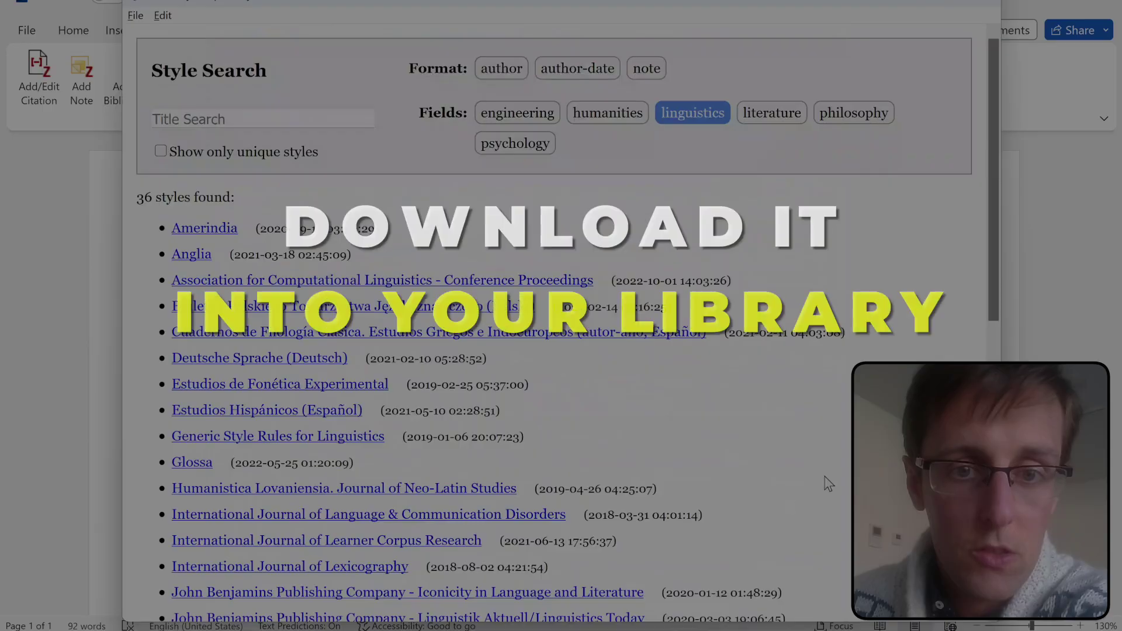
left_click(988, 2)
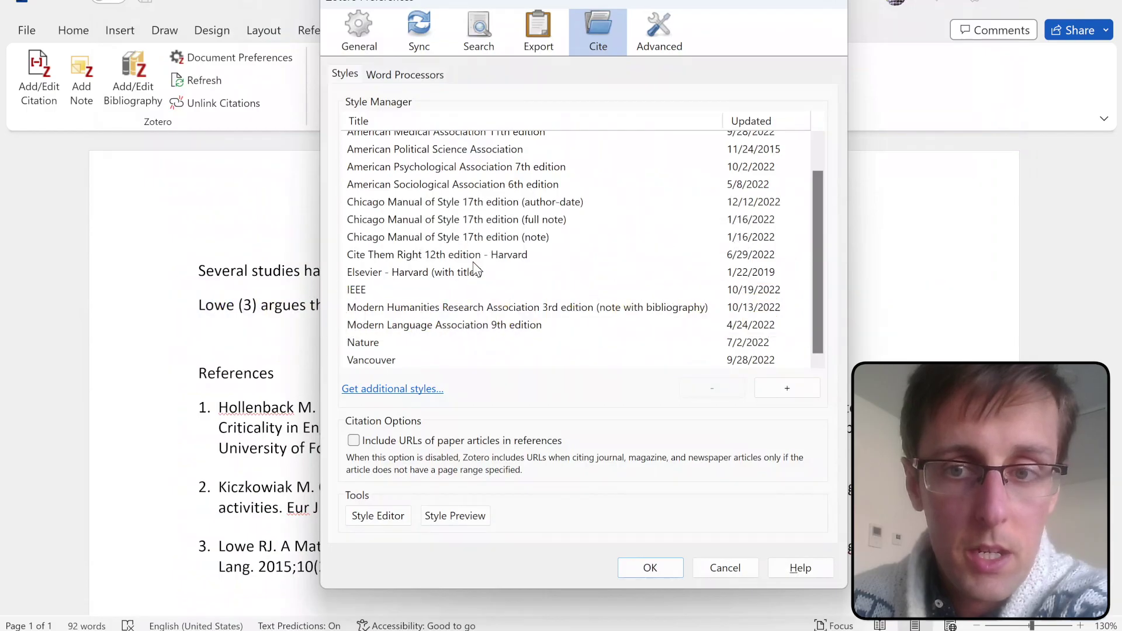
left_click(750, 570)
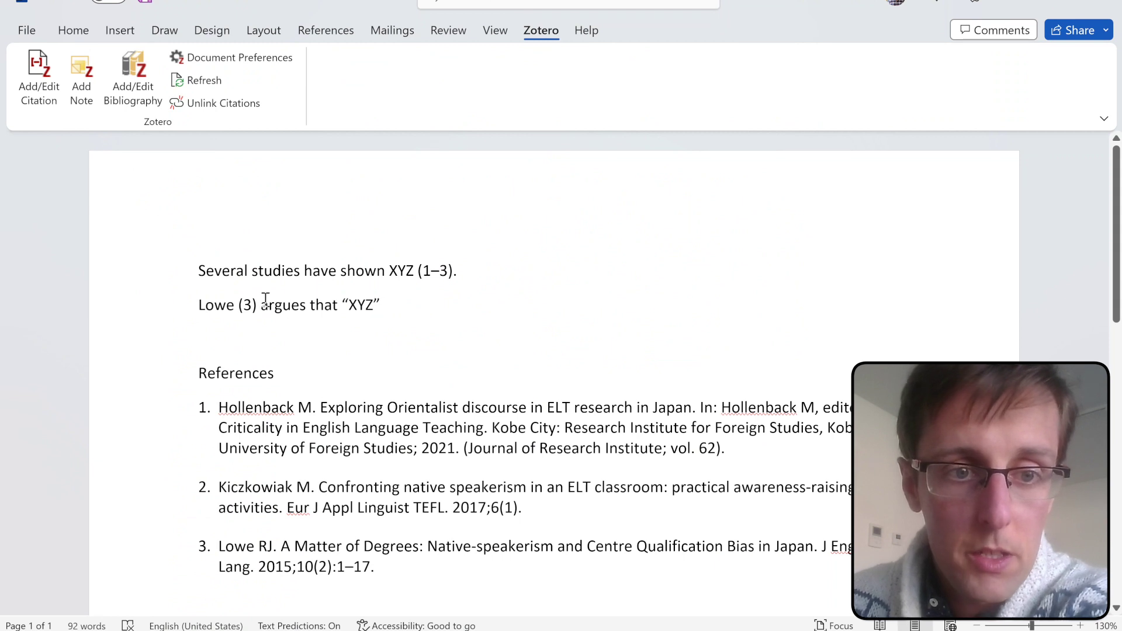
left_click_drag(245, 297, 343, 311)
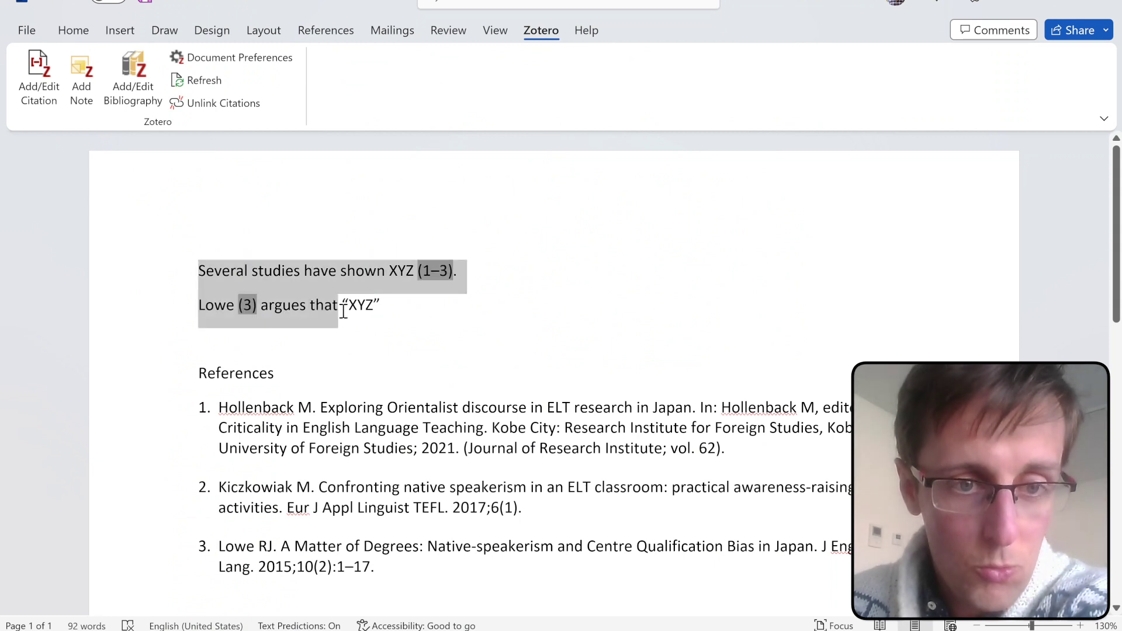
left_click(279, 315)
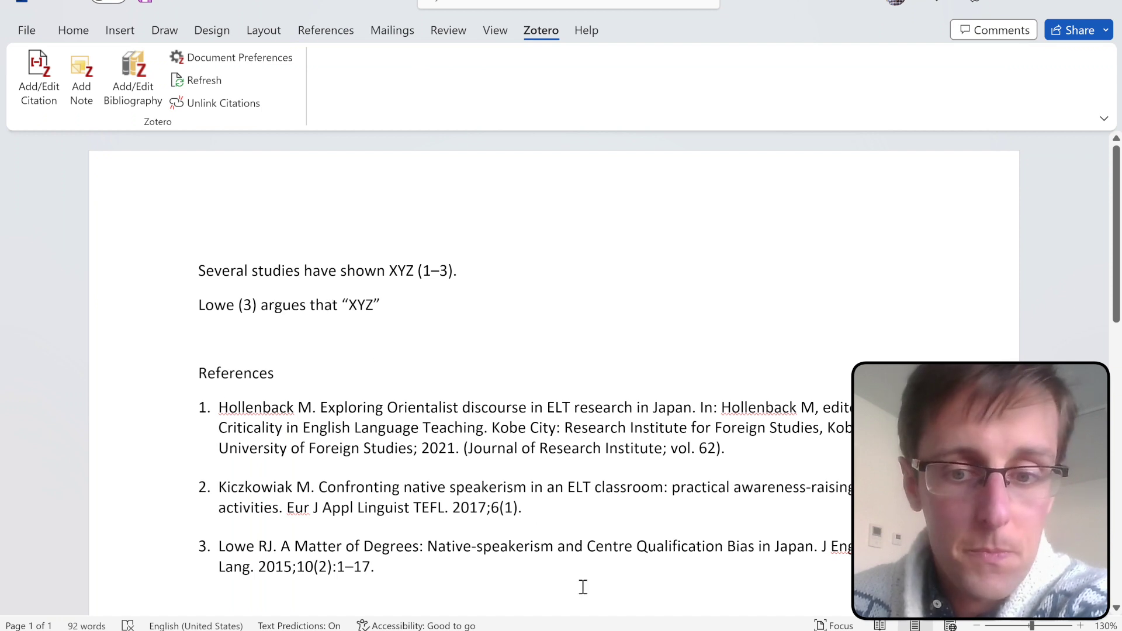
left_click(523, 332)
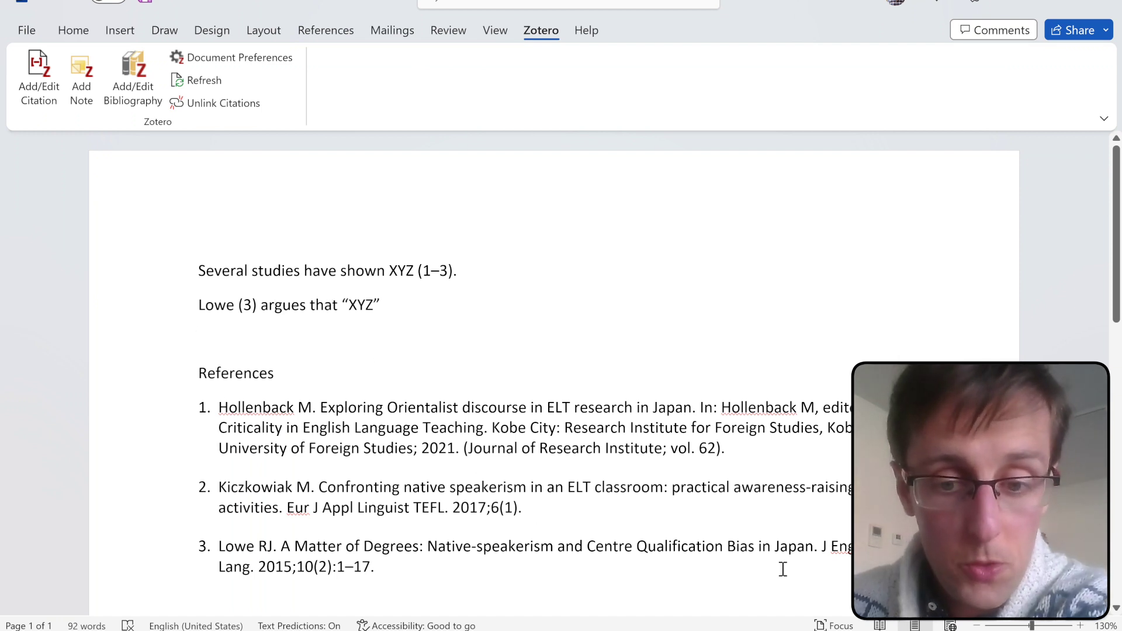
Switch to Zotero and view the PDF of "Pronunciation Issues and EIL Pedagogy in the Periphery" from the "Attitudes to pronunciation" collection.
left_click(704, 607)
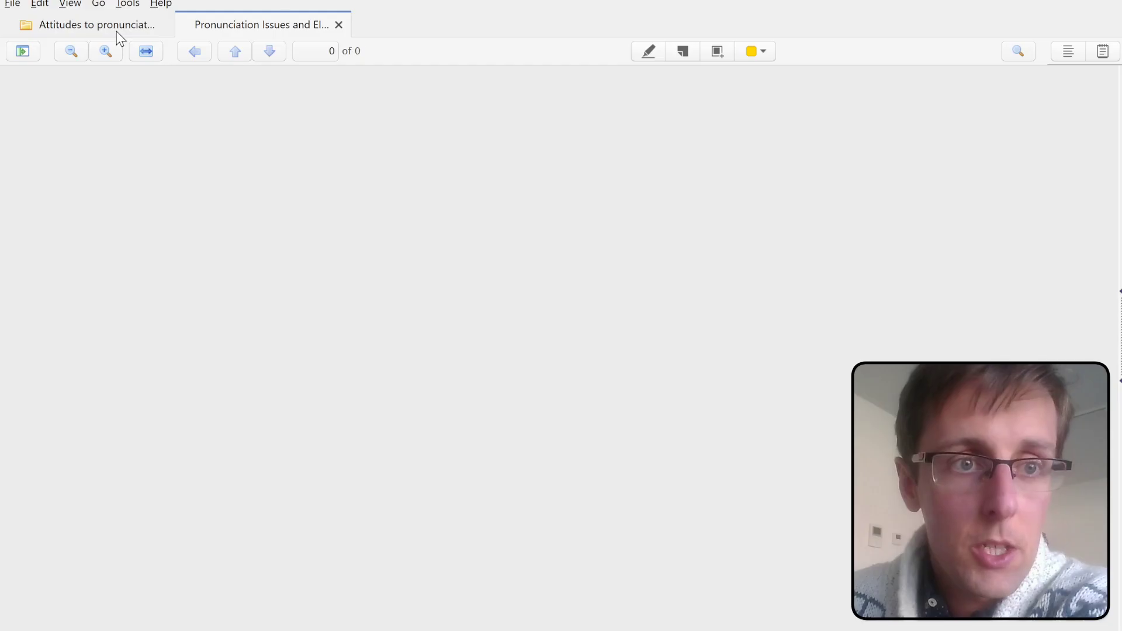
left_click(116, 30)
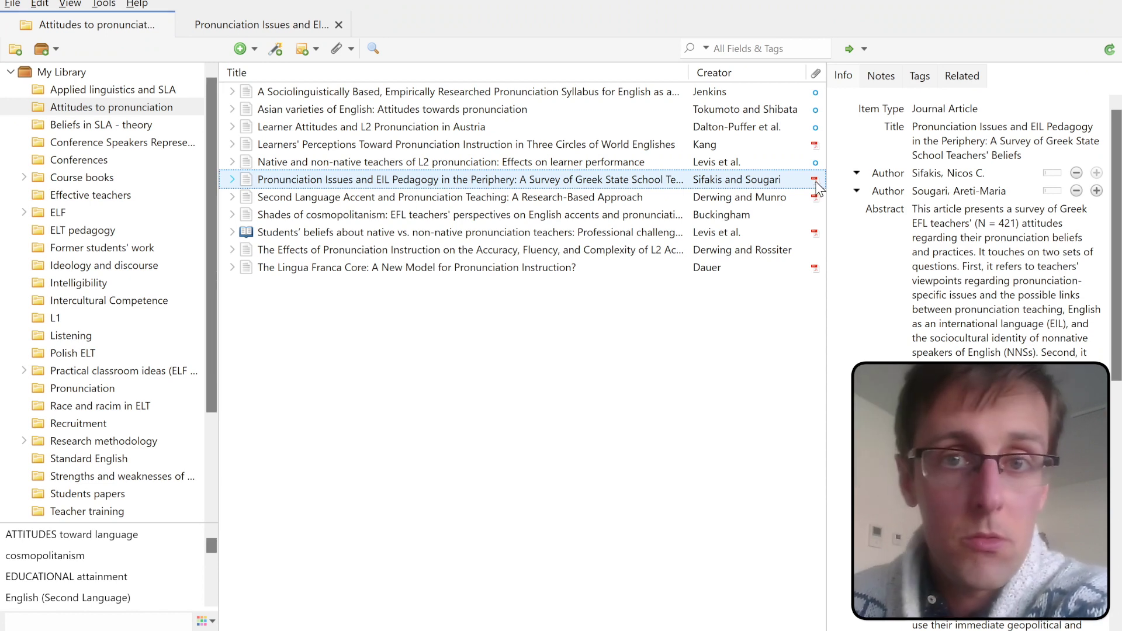
left_click(269, 24)
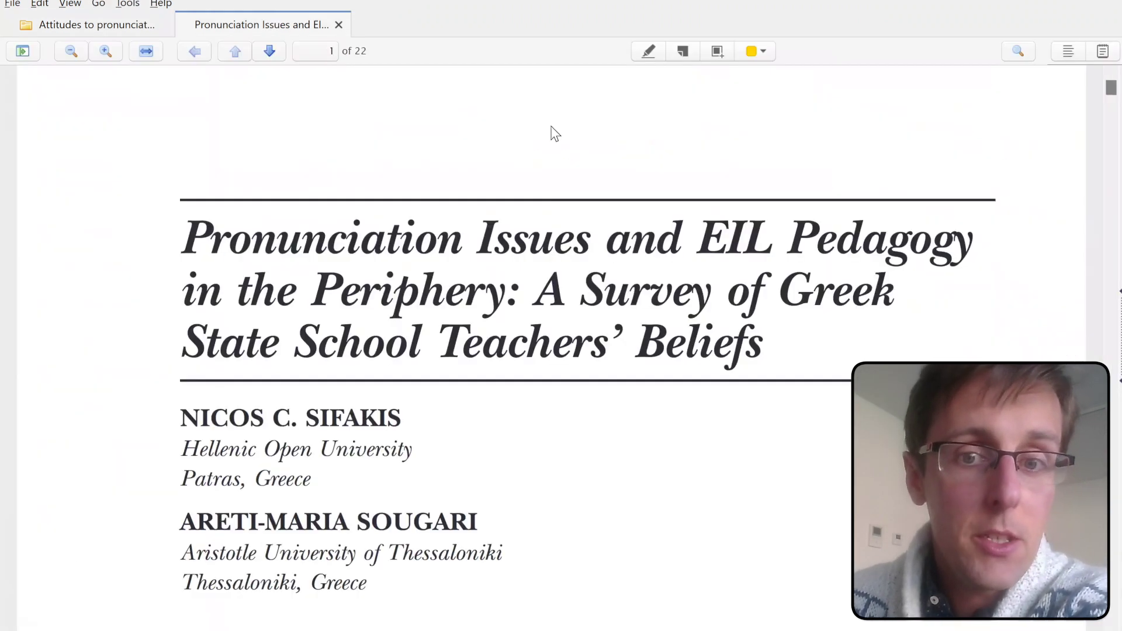
scroll(535, 266, "down", 20)
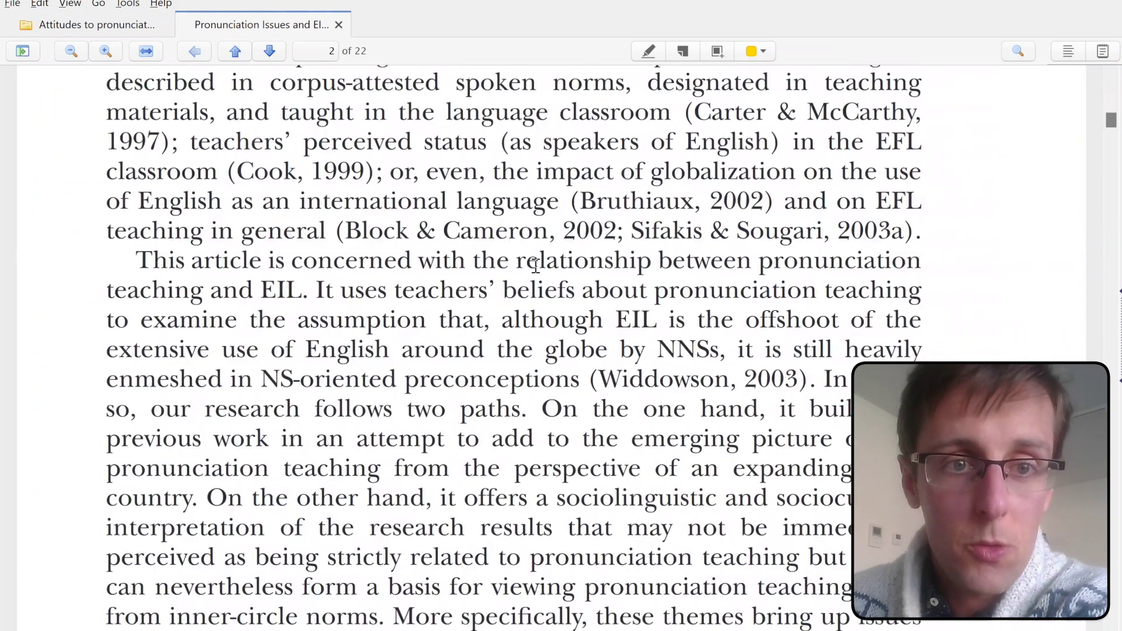
scroll(535, 266, "up", 20)
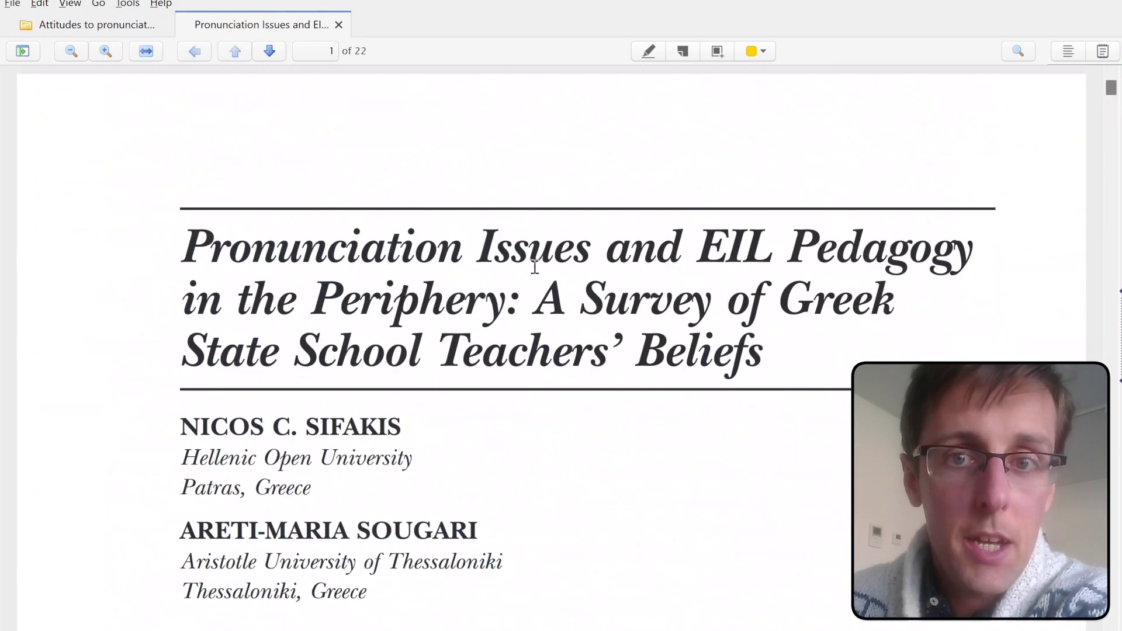
Switch between the collection and the open article's PDF, skim the article's first two pages, and return to the collection.
left_click(115, 25)
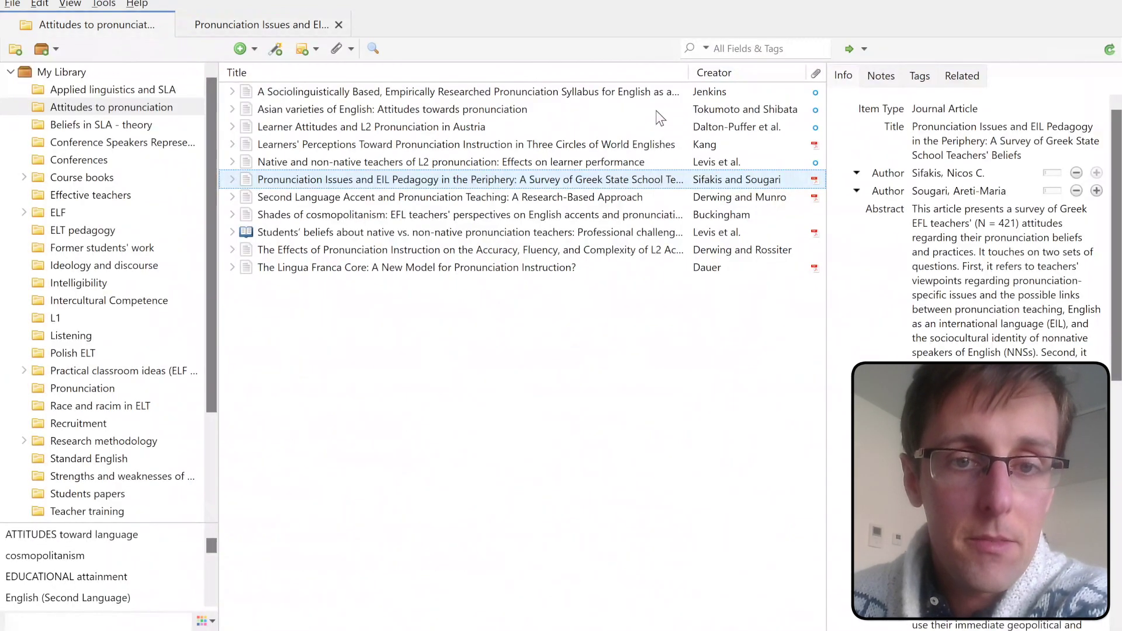
left_click(270, 29)
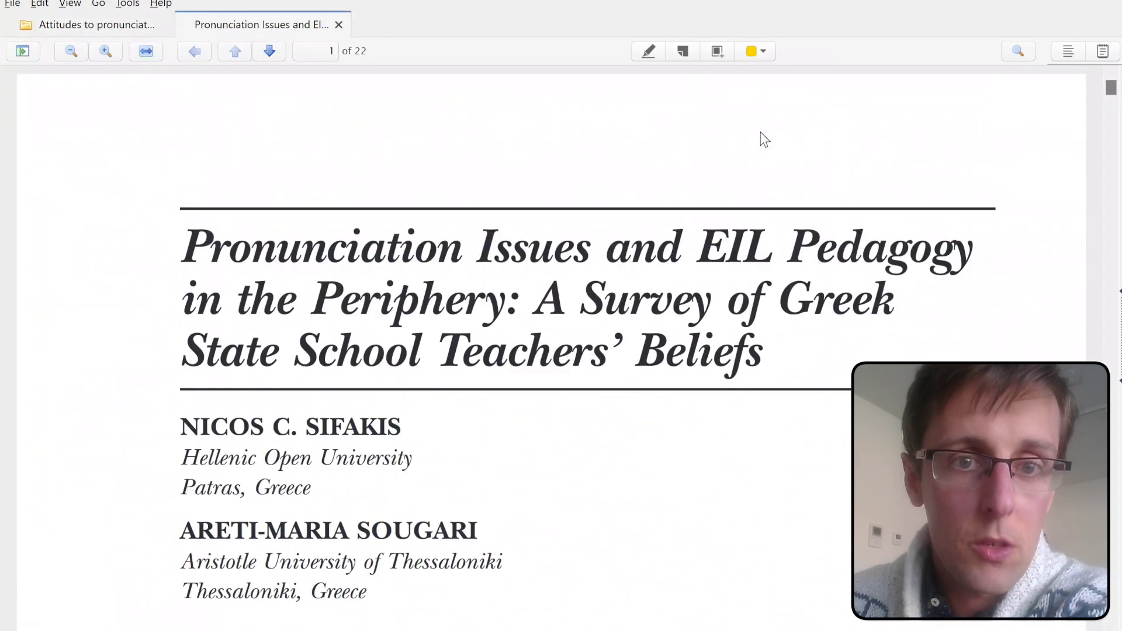
scroll(556, 275, "down", 10)
scroll(555, 284, "down", 3)
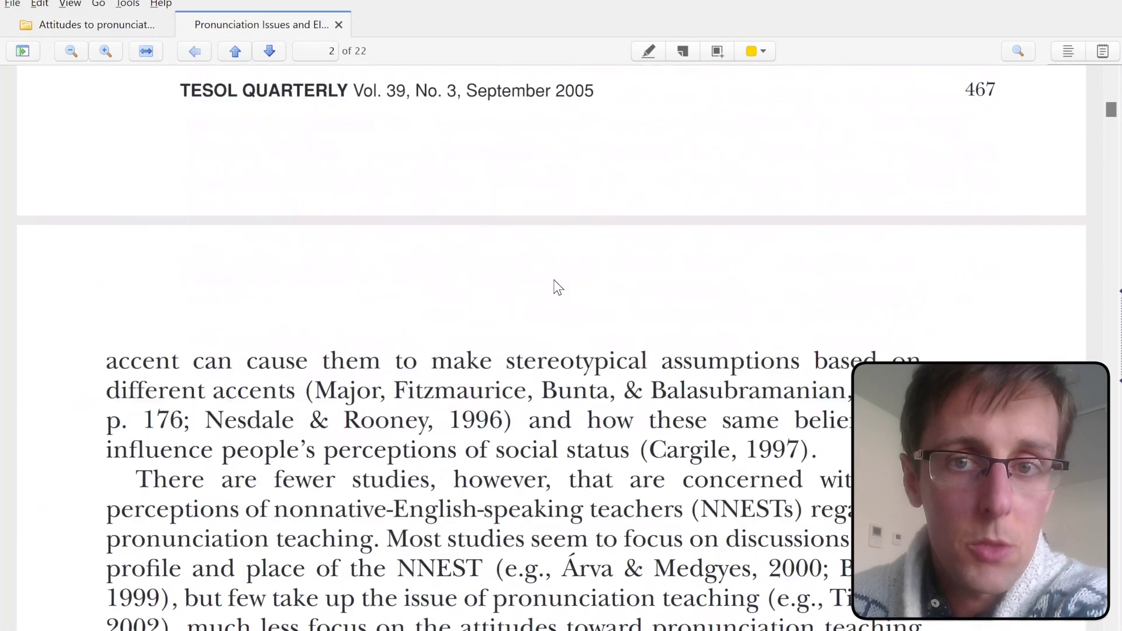
scroll(585, 233, "up", 10)
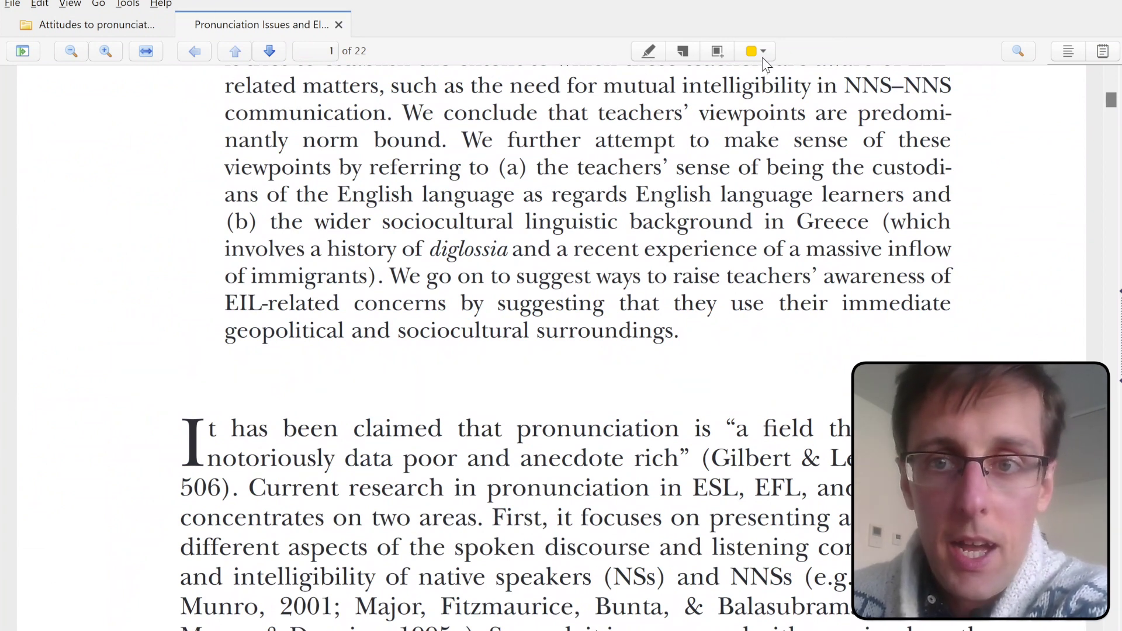
left_click(89, 26)
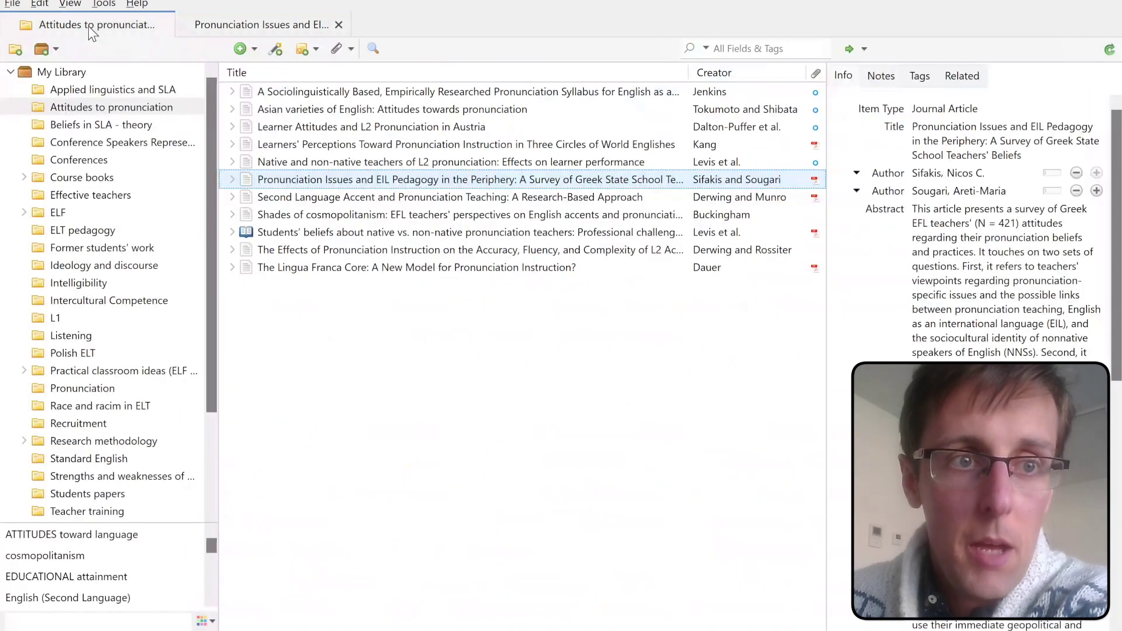